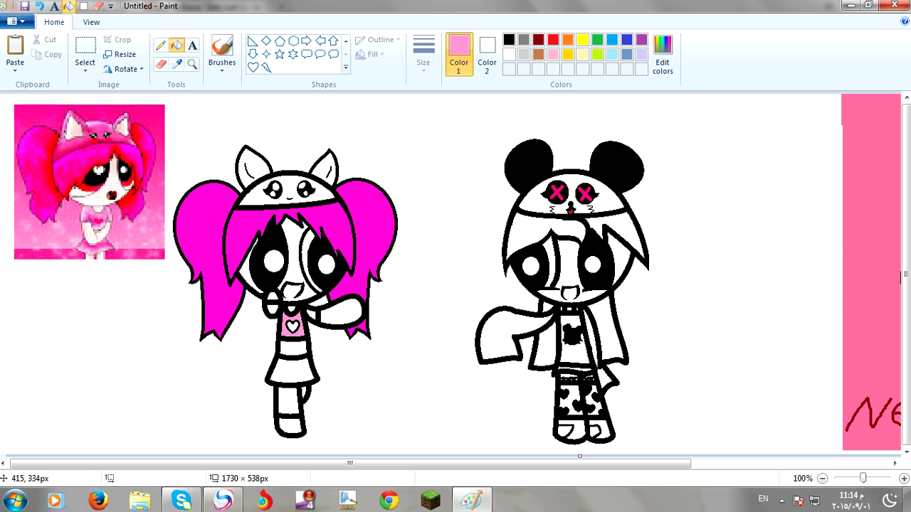
Fill the pigtailed girl's sleeve light pink and her shirt's heart, outline included, with the hot pink sampled from the reference picture
{"action": "left_click", "coordinate": [273, 308]}
{"action": "left_click", "coordinate": [176, 63]}
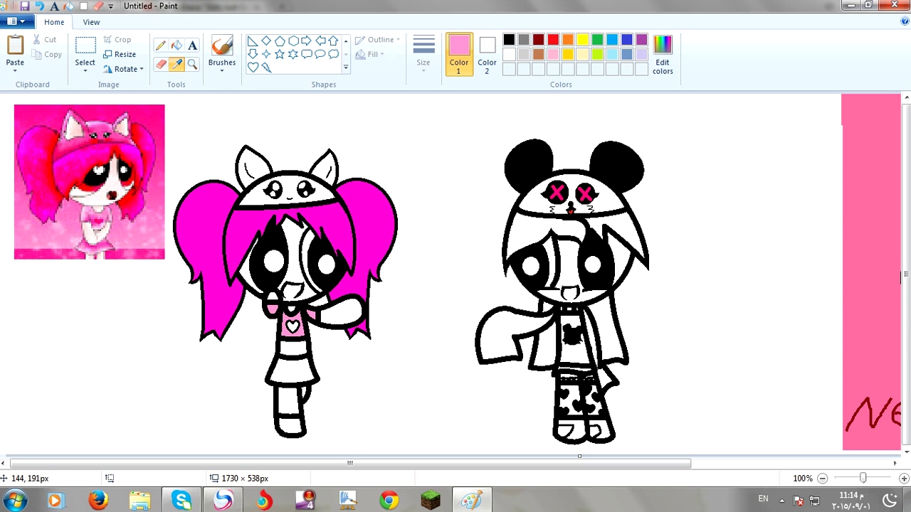
{"action": "left_click", "coordinate": [106, 232]}
{"action": "left_click", "coordinate": [292, 327]}
{"action": "left_click", "coordinate": [192, 64]}
{"action": "left_click", "coordinate": [321, 301]}
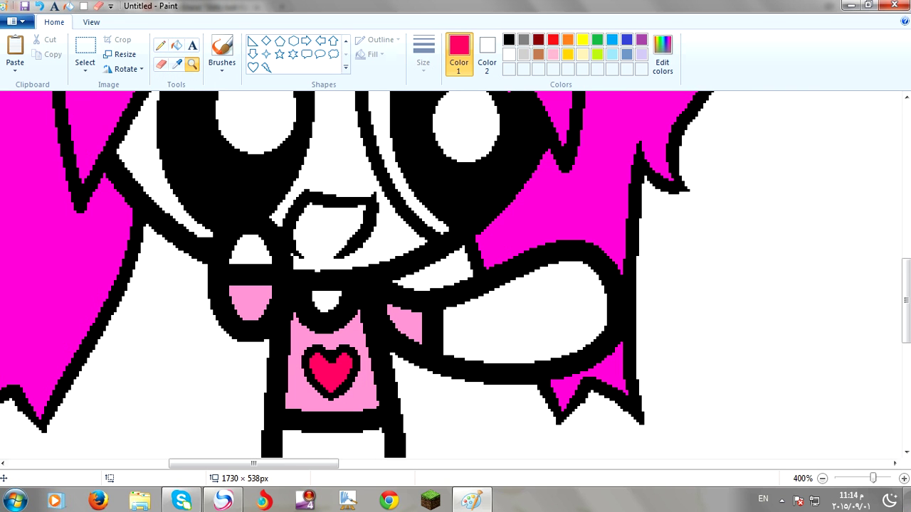
{"action": "left_click", "coordinate": [177, 45]}
{"action": "left_click", "coordinate": [322, 354]}
Fill the pigtailed girl's skirt with the pink sampled from the skirt in the reference picture
{"action": "left_click", "coordinate": [192, 63]}
{"action": "right_click", "coordinate": [173, 213]}
{"action": "right_click", "coordinate": [114, 246]}
{"action": "right_click", "coordinate": [50, 251]}
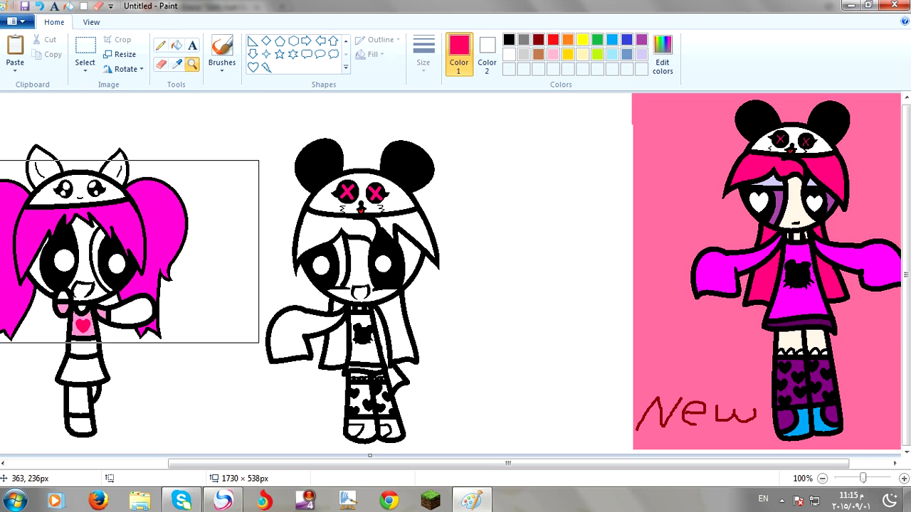
{"action": "right_click", "coordinate": [91, 314]}
{"action": "left_click", "coordinate": [155, 184]}
{"action": "left_click", "coordinate": [155, 269]}
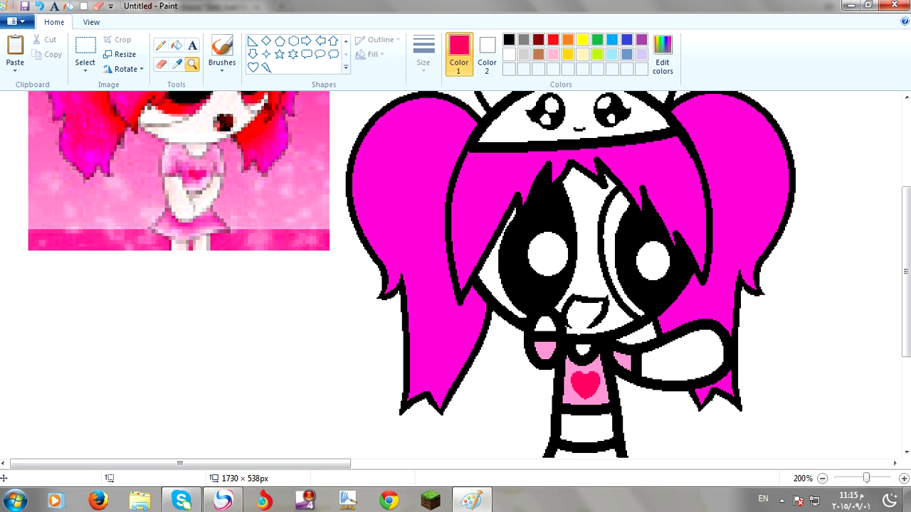
{"action": "left_click", "coordinate": [177, 64]}
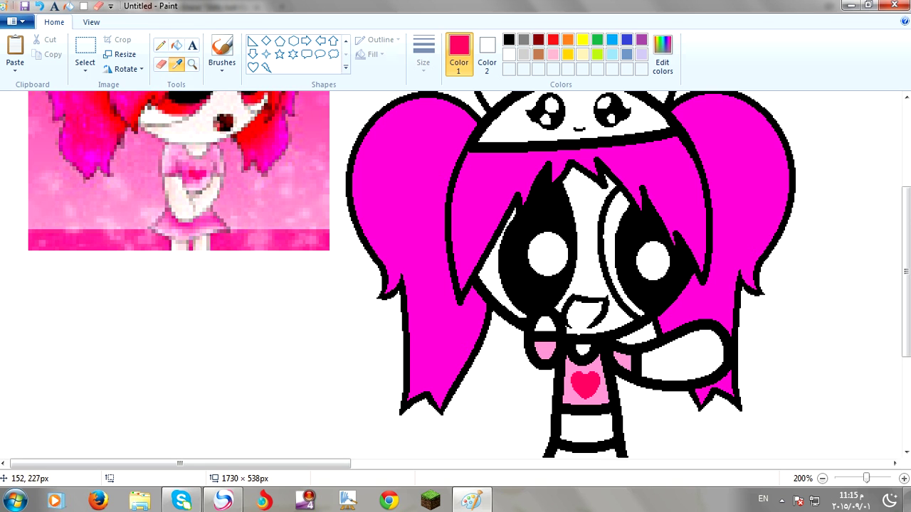
{"action": "left_click", "coordinate": [214, 221]}
{"action": "scroll", "coordinate": [592, 400], "scroll_direction": "down", "scroll_amount": 3}
{"action": "left_click", "coordinate": [616, 292]}
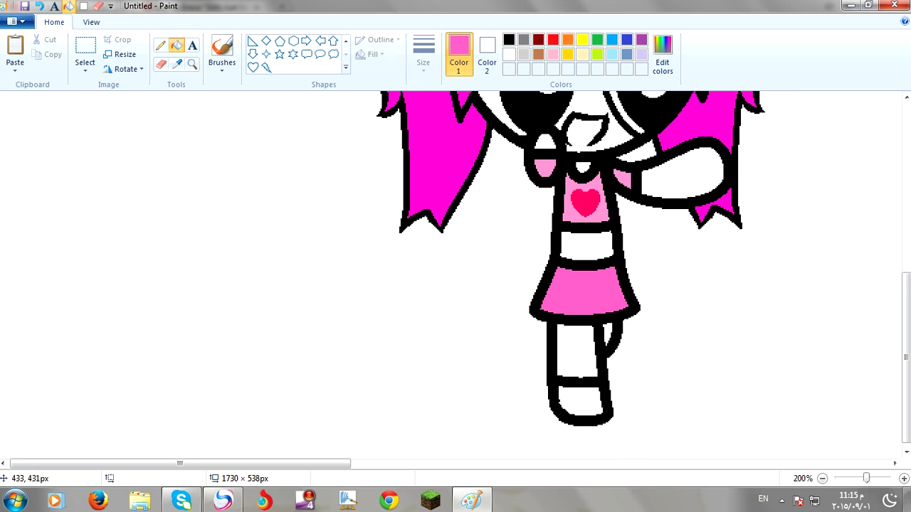
Define a custom dark magenta with red 151, green 9 and blue 101, and fill the pigtailed girl's shoe with it
{"action": "scroll", "coordinate": [591, 295], "scroll_direction": "up", "scroll_amount": 6}
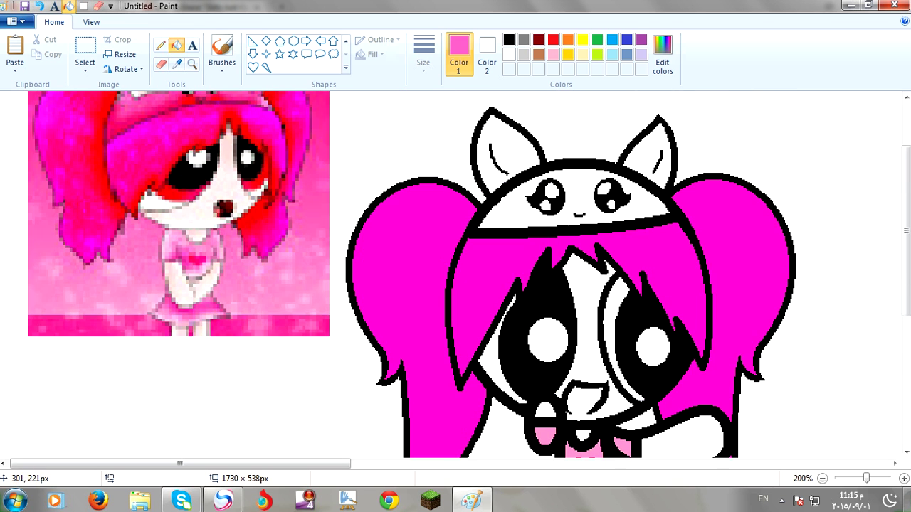
{"action": "left_click", "coordinate": [662, 53]}
{"action": "left_click", "coordinate": [592, 219]}
{"action": "left_click", "coordinate": [587, 239]}
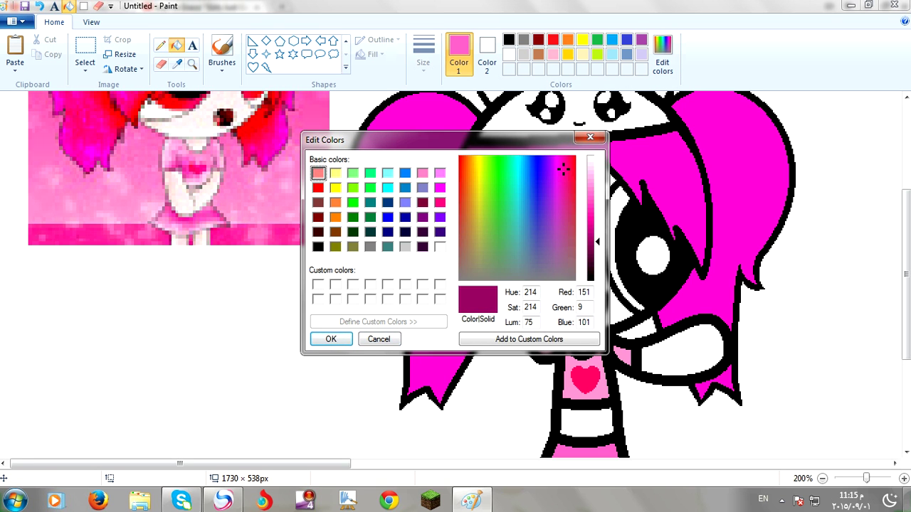
{"action": "left_click", "coordinate": [331, 339]}
{"action": "scroll", "coordinate": [591, 285], "scroll_direction": "down", "scroll_amount": 3}
{"action": "left_click", "coordinate": [583, 396]}
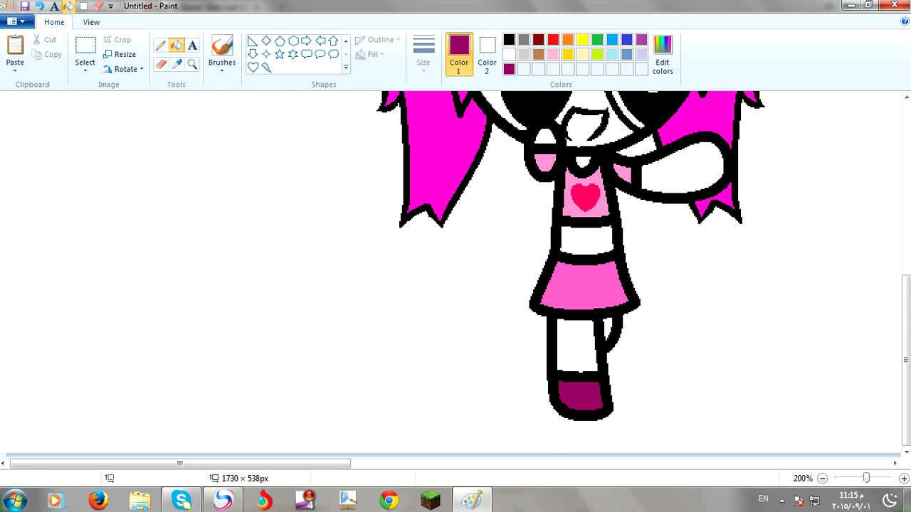
Close the gap at the bottom of the pigtailed girl's mouth with a rose pencil line
{"action": "scroll", "coordinate": [590, 285], "scroll_direction": "up", "scroll_amount": 3}
{"action": "left_click", "coordinate": [193, 64]}
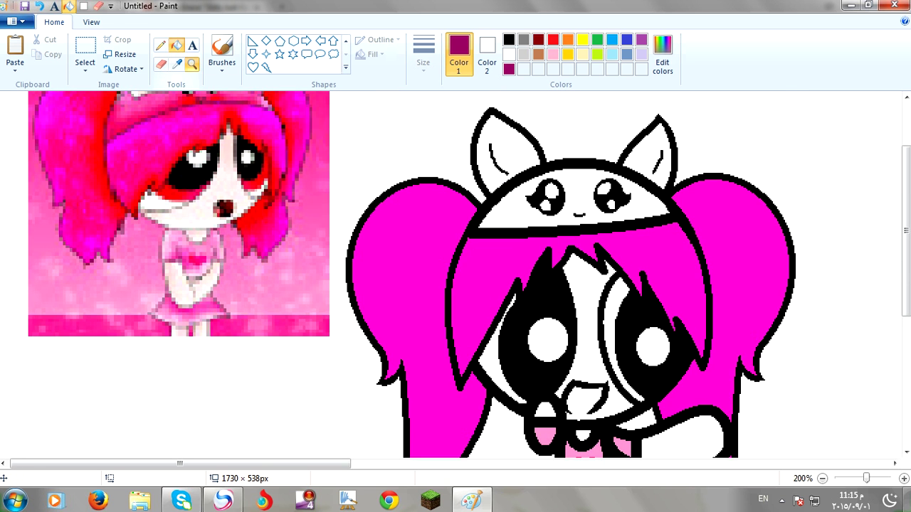
{"action": "left_click", "coordinate": [508, 339]}
{"action": "left_click", "coordinate": [540, 348]}
{"action": "left_click", "coordinate": [393, 275]}
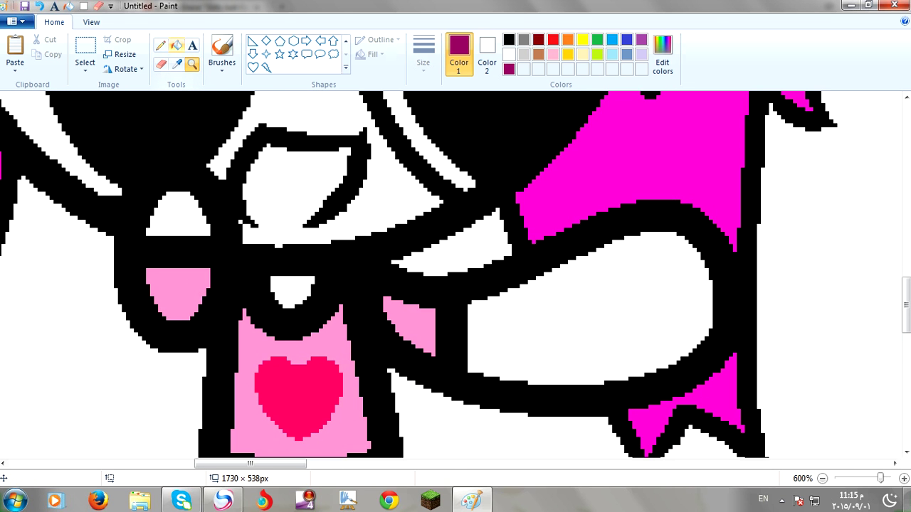
{"action": "left_click", "coordinate": [161, 44]}
{"action": "left_click", "coordinate": [424, 53]}
{"action": "left_click", "coordinate": [453, 91]}
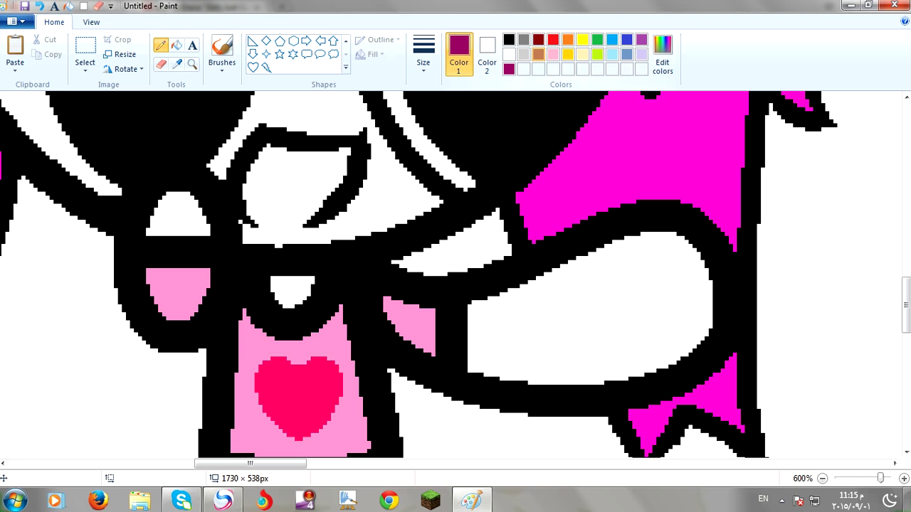
{"action": "left_click", "coordinate": [553, 54]}
{"action": "left_click_drag", "start_coordinate": [259, 226], "coordinate": [289, 225]}
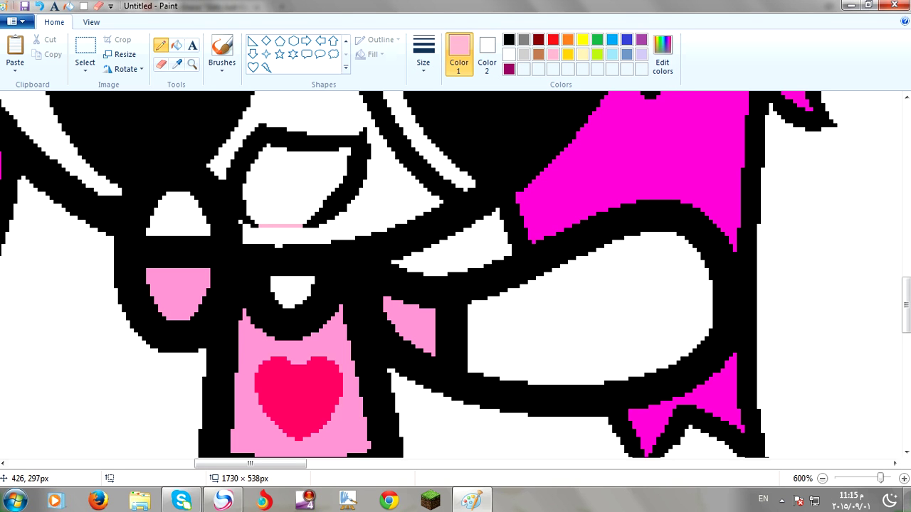
Outline a tongue inside the pigtailed girl's mouth, fill it rose, and fill the rest of the mouth red
{"action": "left_click_drag", "start_coordinate": [247, 173], "coordinate": [322, 206]}
{"action": "left_click", "coordinate": [177, 45]}
{"action": "left_click", "coordinate": [281, 200]}
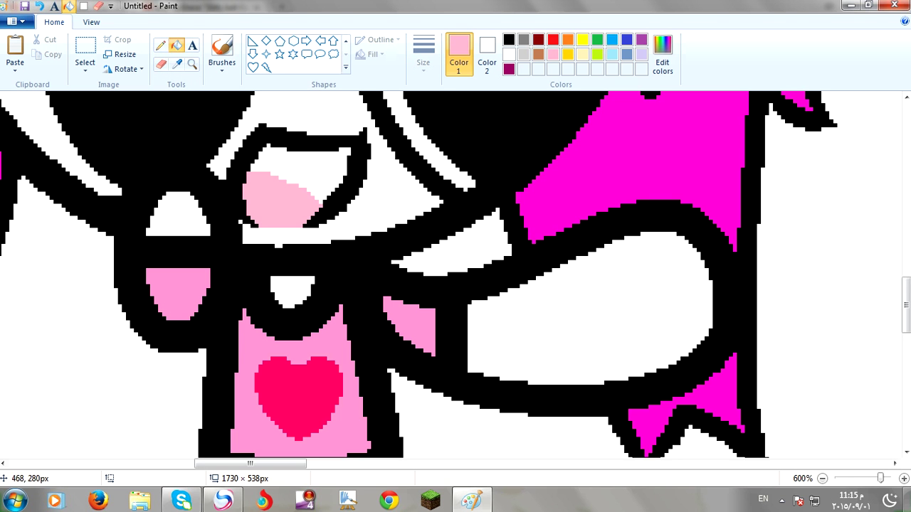
{"action": "left_click", "coordinate": [553, 39]}
{"action": "left_click", "coordinate": [319, 165]}
{"action": "scroll", "coordinate": [320, 165], "scroll_direction": "up", "scroll_amount": 1}
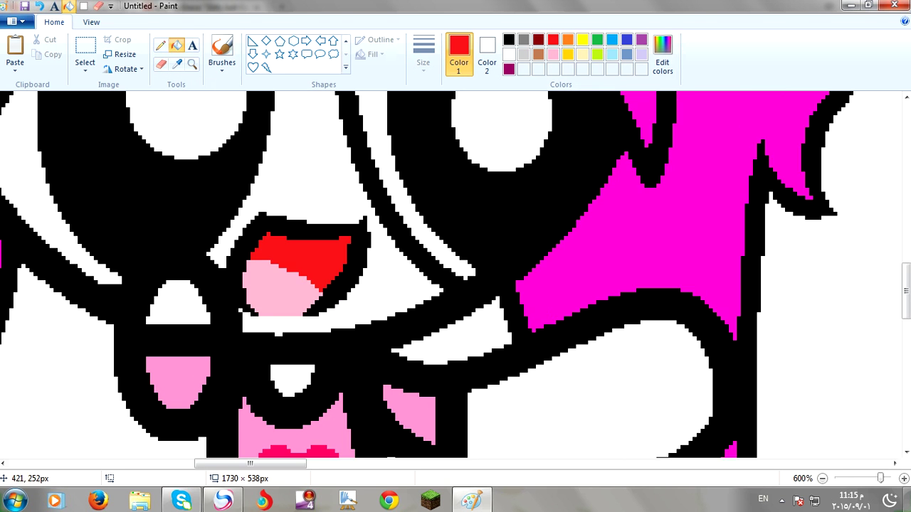
Close the gap at the bottom of the uncoloured round-eared girl's mouth with a rose pencil line
{"action": "left_click", "coordinate": [192, 65]}
{"action": "right_click", "coordinate": [178, 130]}
{"action": "right_click", "coordinate": [146, 135]}
{"action": "right_click", "coordinate": [129, 126]}
{"action": "right_click", "coordinate": [107, 118]}
{"action": "right_click", "coordinate": [107, 119]}
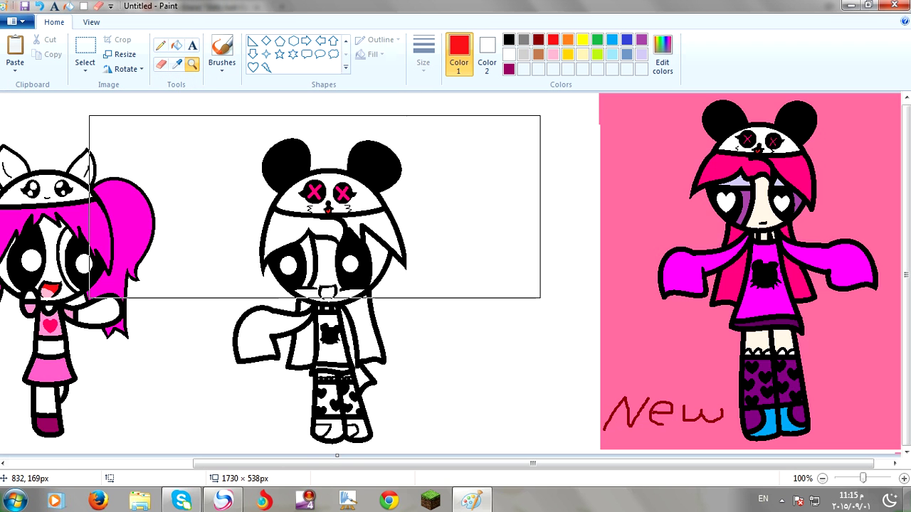
{"action": "left_click", "coordinate": [399, 277]}
{"action": "left_click", "coordinate": [402, 284]}
{"action": "left_click", "coordinate": [329, 284]}
{"action": "left_click", "coordinate": [289, 242]}
{"action": "left_click", "coordinate": [264, 178]}
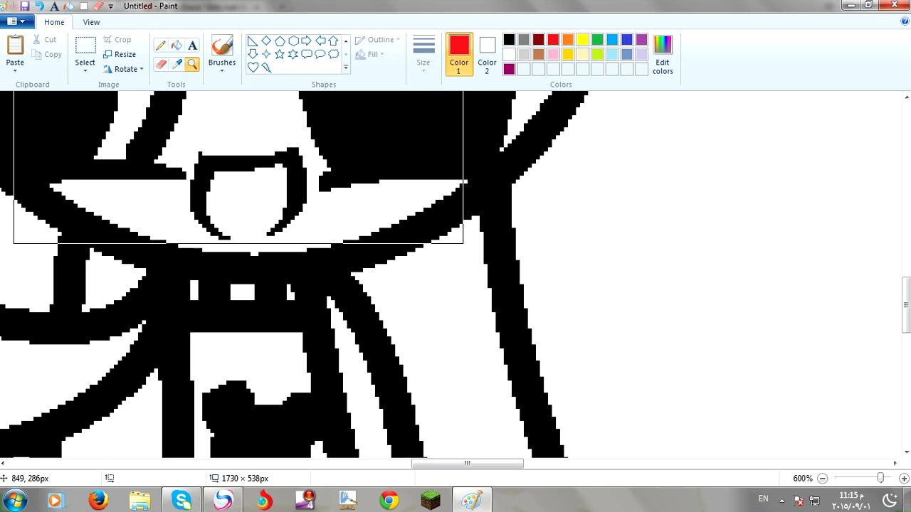
{"action": "left_click", "coordinate": [237, 153]}
{"action": "left_click", "coordinate": [238, 153]}
{"action": "left_click", "coordinate": [161, 46]}
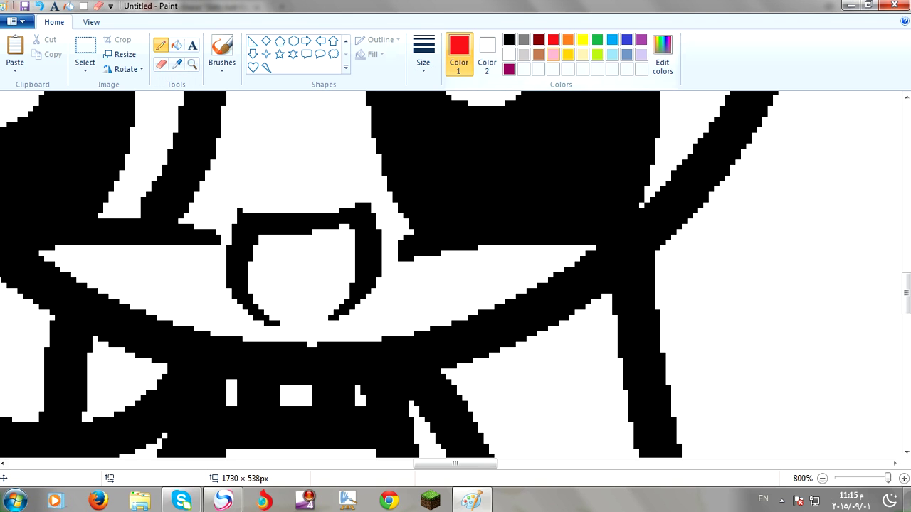
{"action": "left_click", "coordinate": [553, 54]}
{"action": "left_click_drag", "start_coordinate": [326, 318], "coordinate": [283, 323]}
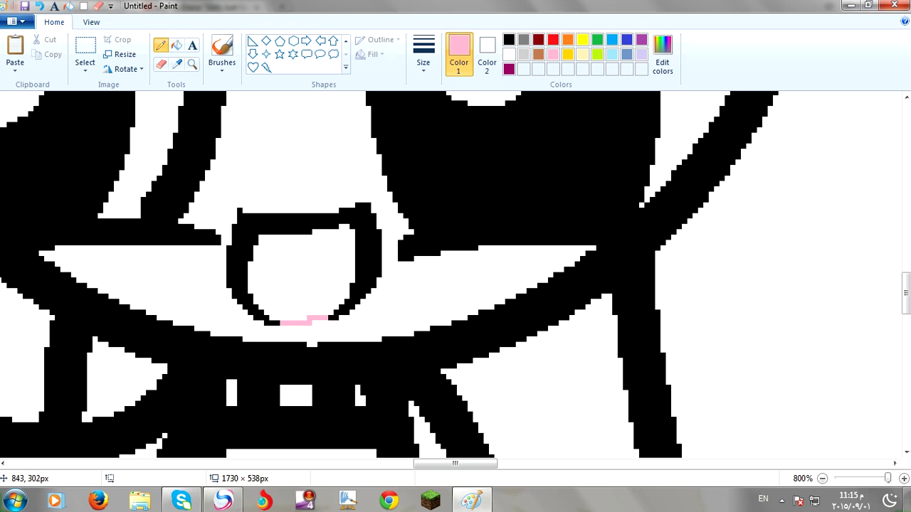
Outline and fill a rose tongue in the round-eared girl's mouth and fill the area above it red
{"action": "mouse_move", "coordinate": [255, 290]}
{"action": "left_mouse_down"}
{"action": "mouse_move", "coordinate": [296, 264]}
{"action": "mouse_move", "coordinate": [354, 268]}
{"action": "mouse_move", "coordinate": [341, 259]}
{"action": "left_mouse_up"}
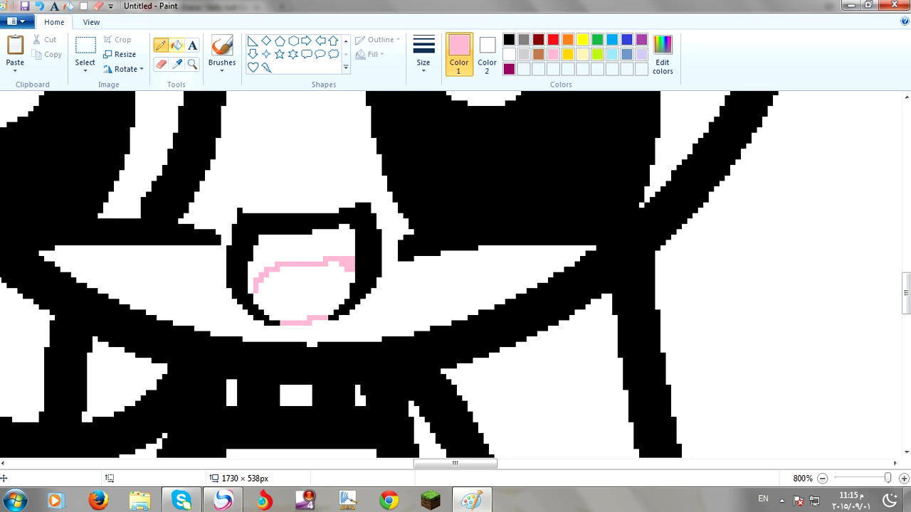
{"action": "left_click", "coordinate": [177, 45]}
{"action": "left_click", "coordinate": [302, 292]}
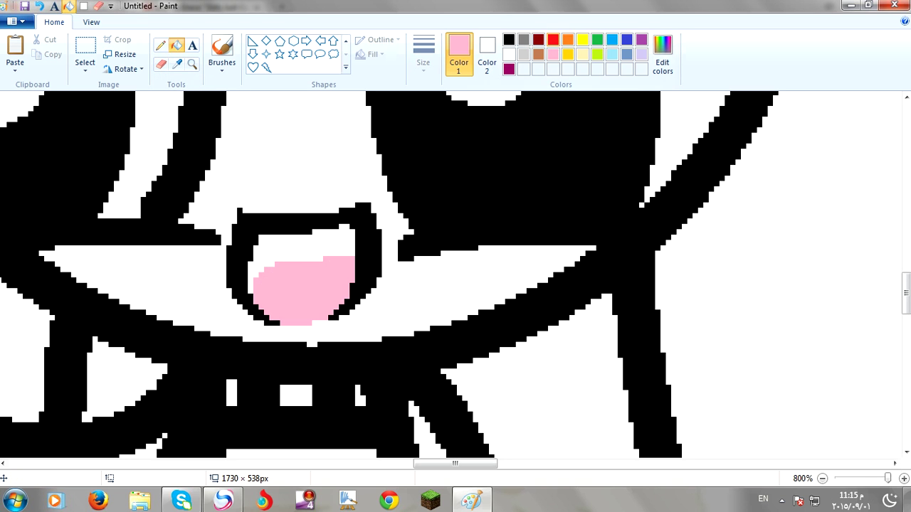
{"action": "left_click", "coordinate": [553, 39]}
{"action": "left_click", "coordinate": [306, 245]}
Fill the pigtailed girl's hat with the pink sampled from the hat in the reference picture
{"action": "left_click", "coordinate": [192, 65]}
{"action": "right_click", "coordinate": [185, 203]}
{"action": "right_click", "coordinate": [185, 204]}
{"action": "right_click", "coordinate": [186, 205]}
{"action": "right_click", "coordinate": [185, 205]}
{"action": "right_click", "coordinate": [186, 205]}
{"action": "right_click", "coordinate": [186, 205]}
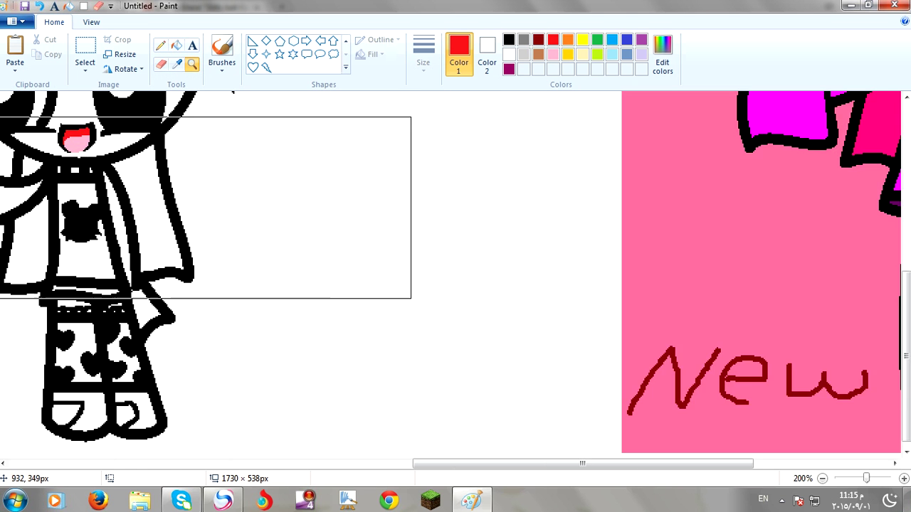
{"action": "right_click", "coordinate": [188, 207]}
{"action": "right_click", "coordinate": [195, 215]}
{"action": "left_click", "coordinate": [223, 220]}
{"action": "left_click", "coordinate": [223, 220]}
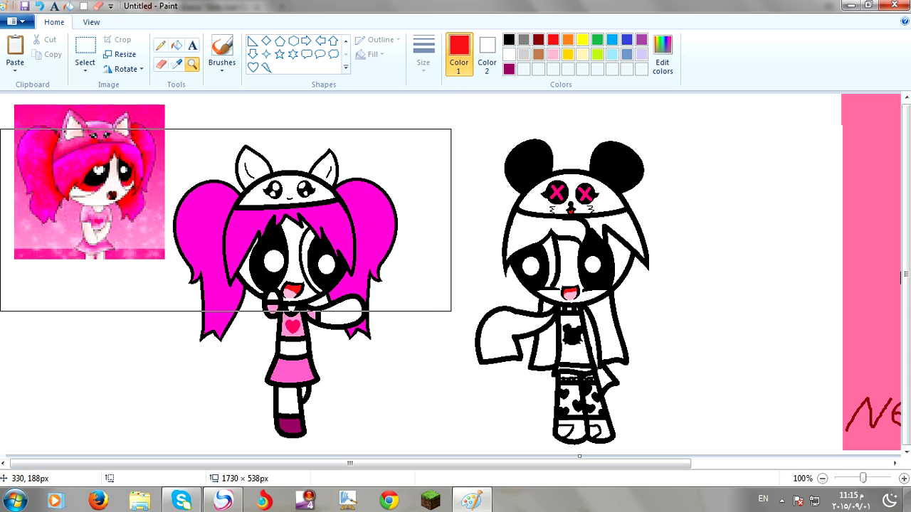
{"action": "left_click", "coordinate": [176, 64]}
{"action": "left_click", "coordinate": [106, 132]}
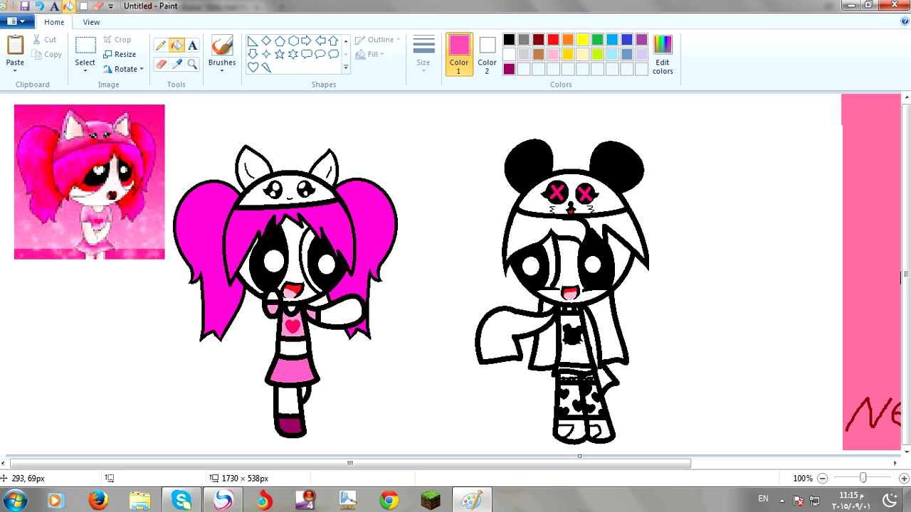
{"action": "left_click", "coordinate": [299, 193]}
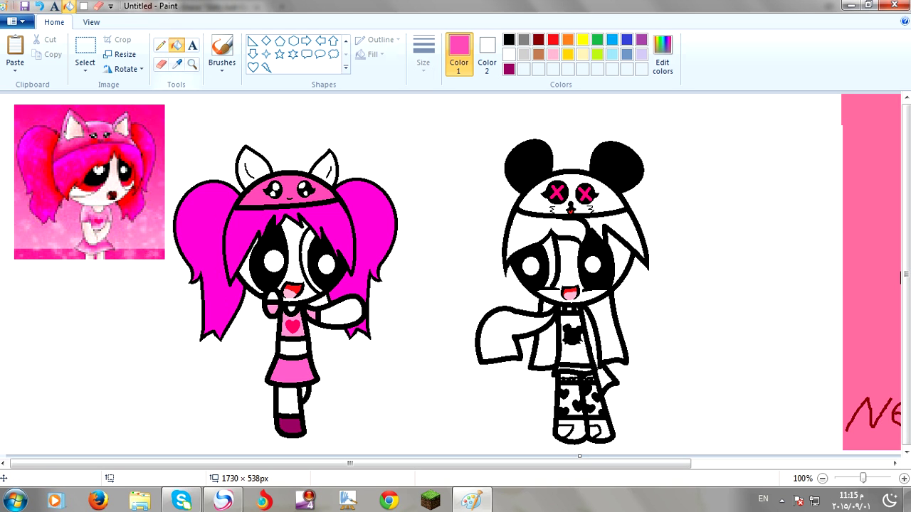
Fill the pigtailed girl's hat and both cat ears with a deeper crimson pink sampled from the reference picture
{"action": "left_click", "coordinate": [176, 64]}
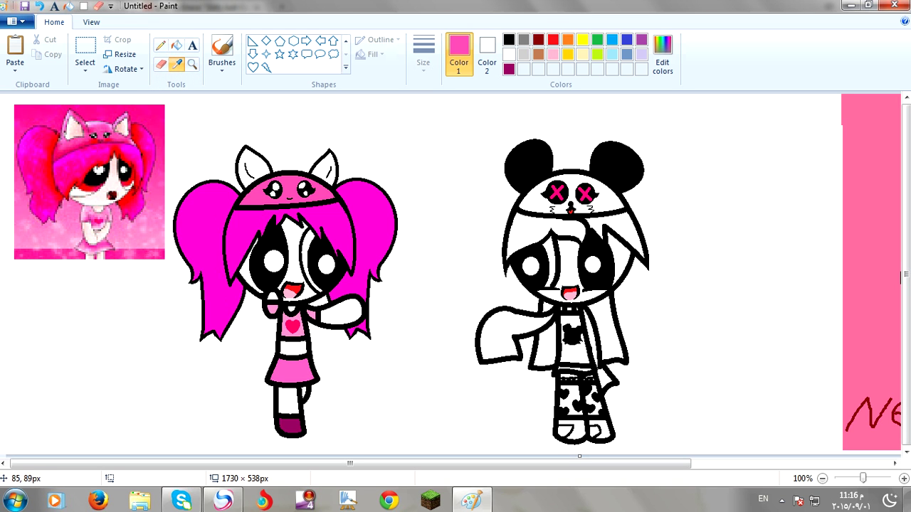
{"action": "left_click", "coordinate": [64, 161]}
{"action": "left_click", "coordinate": [278, 192]}
{"action": "left_click", "coordinate": [254, 170]}
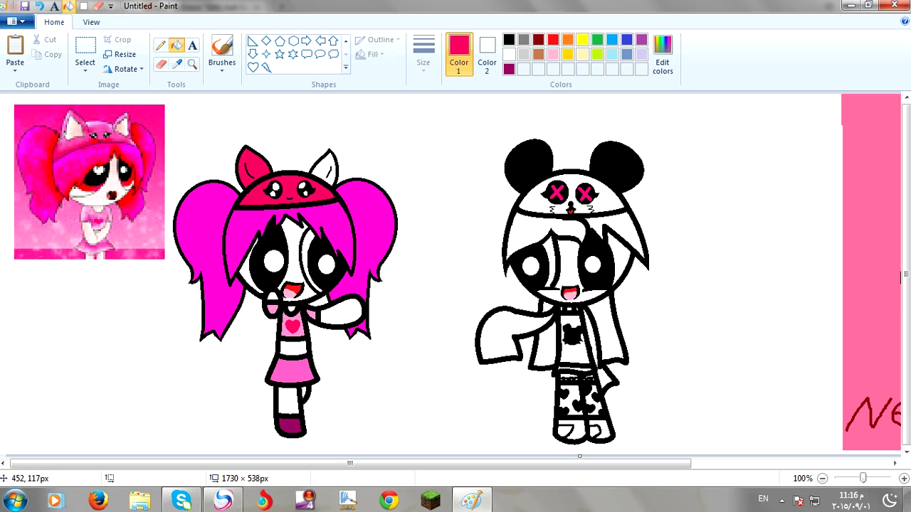
{"action": "left_click", "coordinate": [322, 166]}
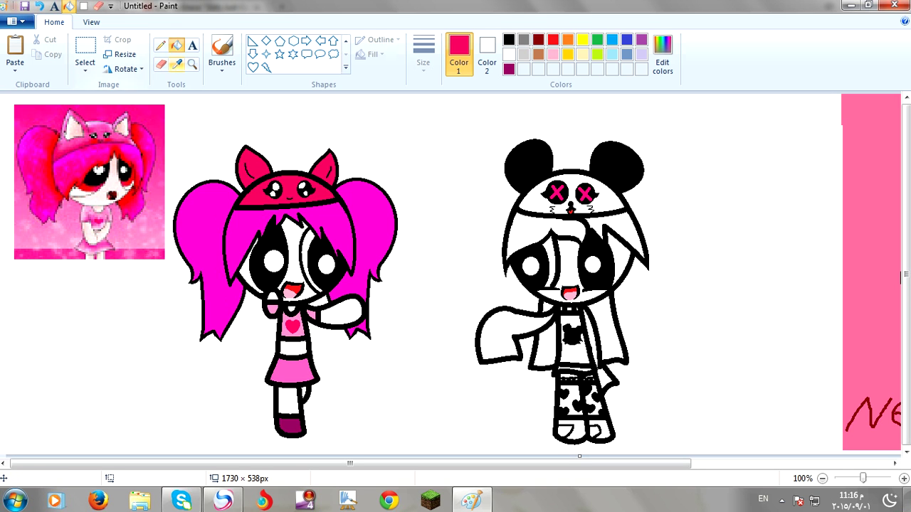
Fill the pigtailed girl's skin off-white and the areas around her eyes red, sampling both colours from the reference picture
{"action": "left_click", "coordinate": [176, 64]}
{"action": "left_click", "coordinate": [125, 189]}
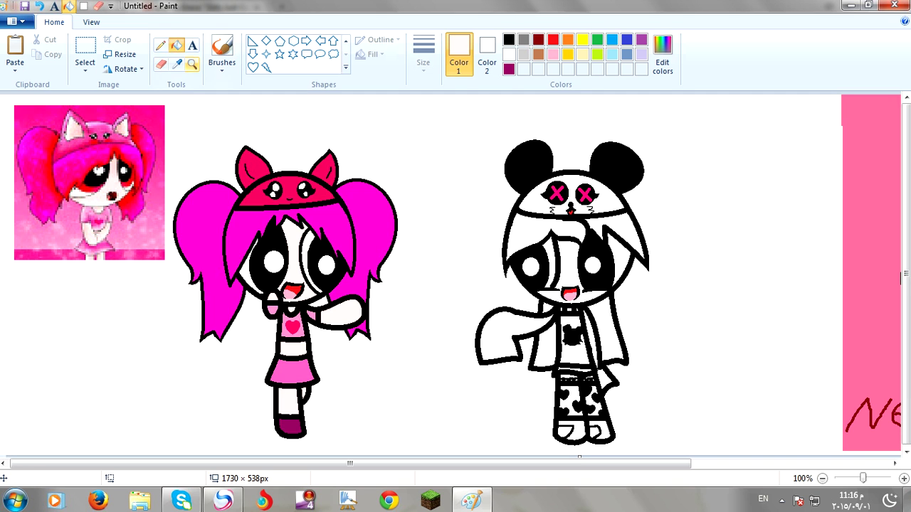
{"action": "left_click", "coordinate": [177, 63]}
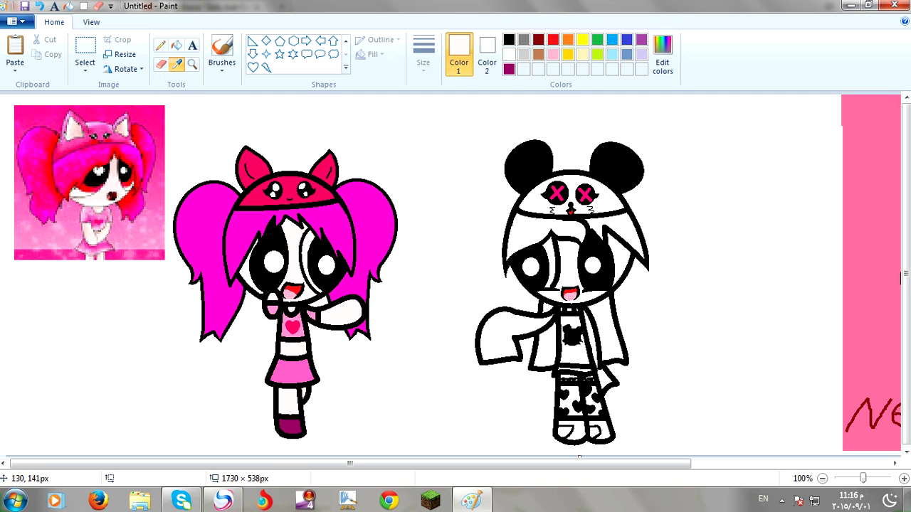
{"action": "left_click", "coordinate": [90, 188]}
{"action": "left_click", "coordinate": [258, 282]}
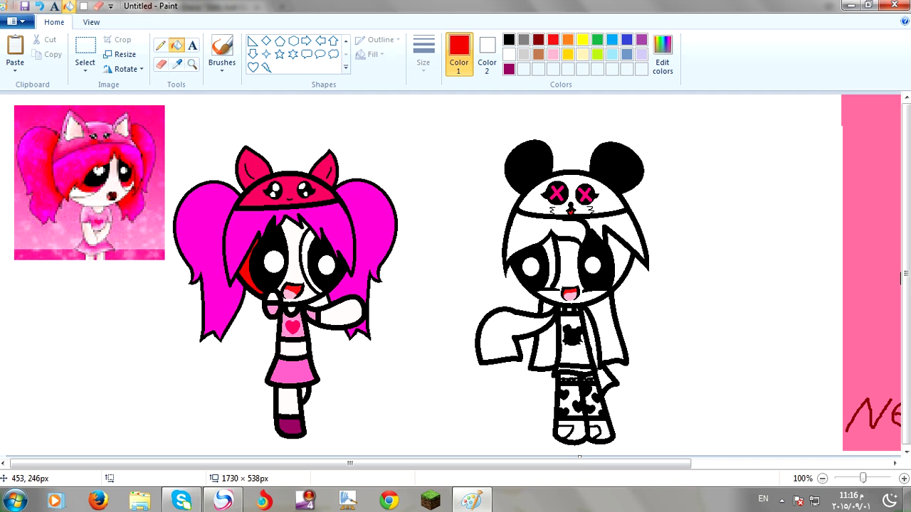
{"action": "left_click", "coordinate": [319, 267]}
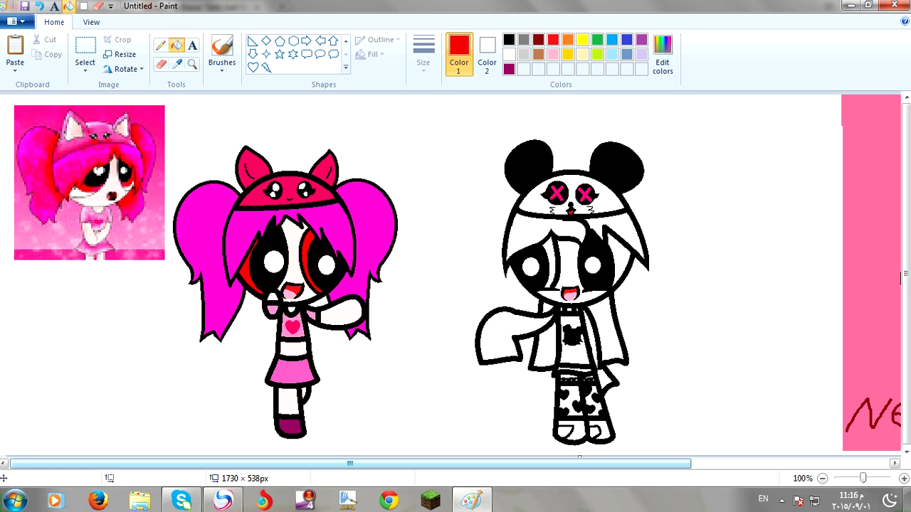
{"action": "left_click_drag", "start_coordinate": [350, 464], "coordinate": [546, 464]}
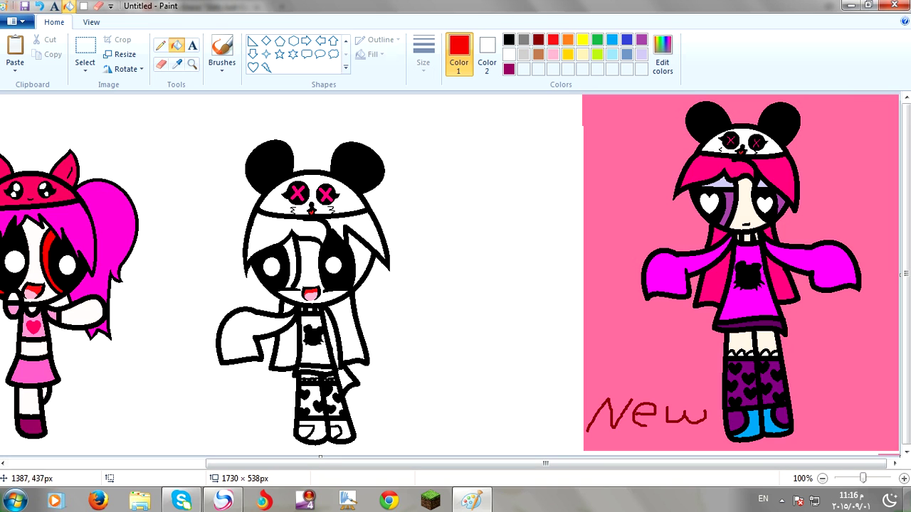
{"action": "left_click", "coordinate": [161, 44]}
{"action": "mouse_move", "coordinate": [488, 328]}
{"action": "left_mouse_down"}
{"action": "mouse_move", "coordinate": [554, 392]}
{"action": "mouse_move", "coordinate": [548, 369]}
{"action": "left_mouse_up"}
{"action": "left_click_drag", "start_coordinate": [553, 393], "coordinate": [490, 389]}
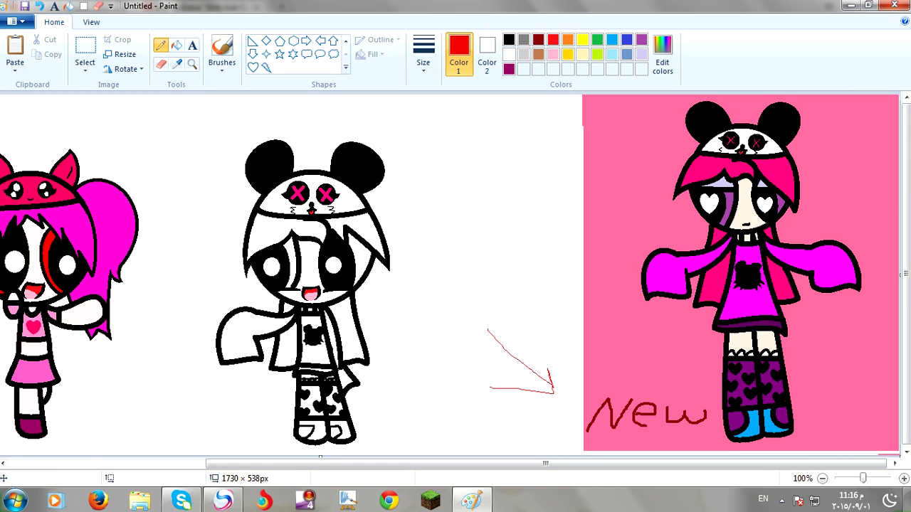
{"action": "key", "text": "ctrl+z"}
Fill all the round-eared girl's hair sections with the hot pink sampled from the hair in the reference picture
{"action": "left_click", "coordinate": [177, 64]}
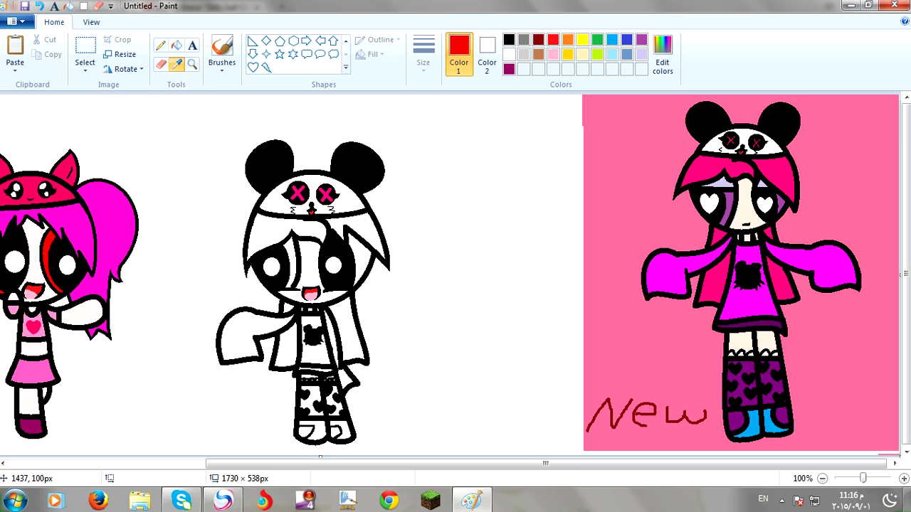
{"action": "left_click", "coordinate": [722, 166]}
{"action": "left_click", "coordinate": [176, 45]}
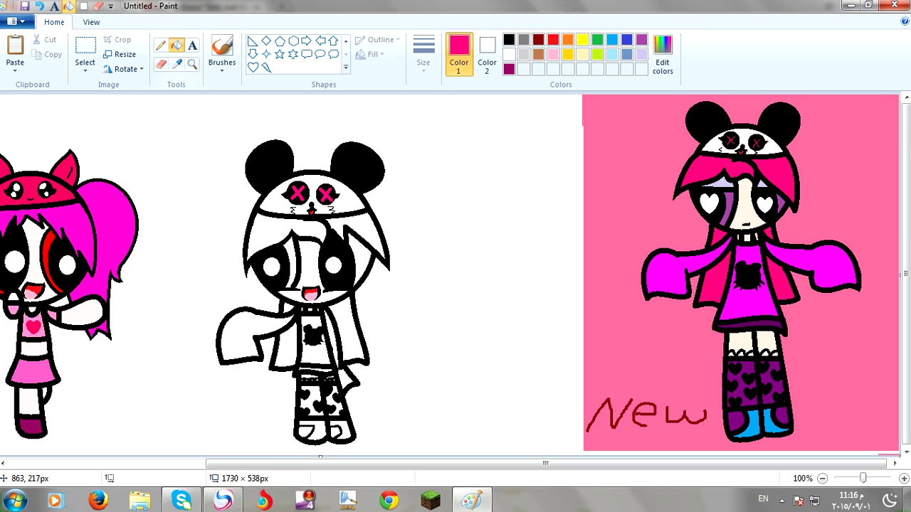
{"action": "left_click", "coordinate": [281, 232]}
{"action": "left_click", "coordinate": [353, 237]}
{"action": "left_click", "coordinate": [353, 334]}
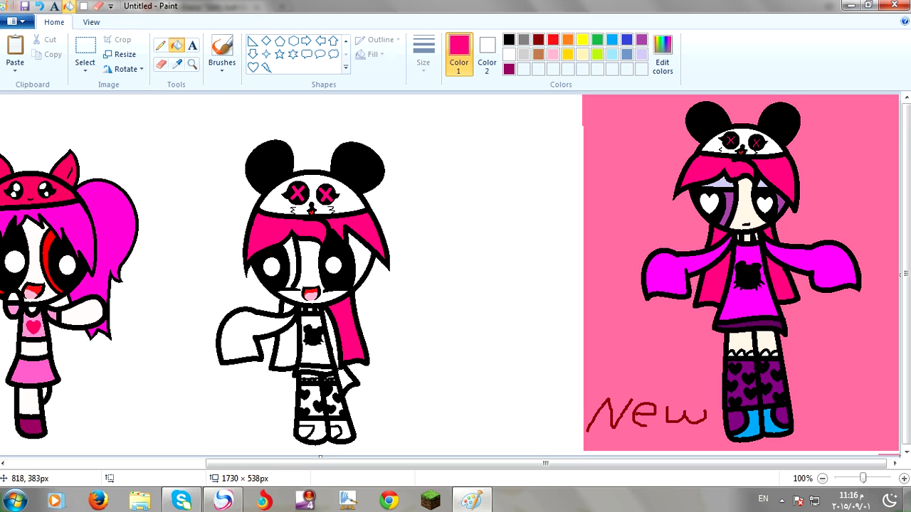
{"action": "left_click", "coordinate": [286, 345]}
{"action": "left_click", "coordinate": [289, 308]}
Fill the round-eared girl's dress and both sleeves with the magenta sampled from the reference picture
{"action": "left_click", "coordinate": [176, 63]}
{"action": "left_click", "coordinate": [636, 300]}
{"action": "left_click", "coordinate": [257, 331]}
{"action": "left_click", "coordinate": [303, 356]}
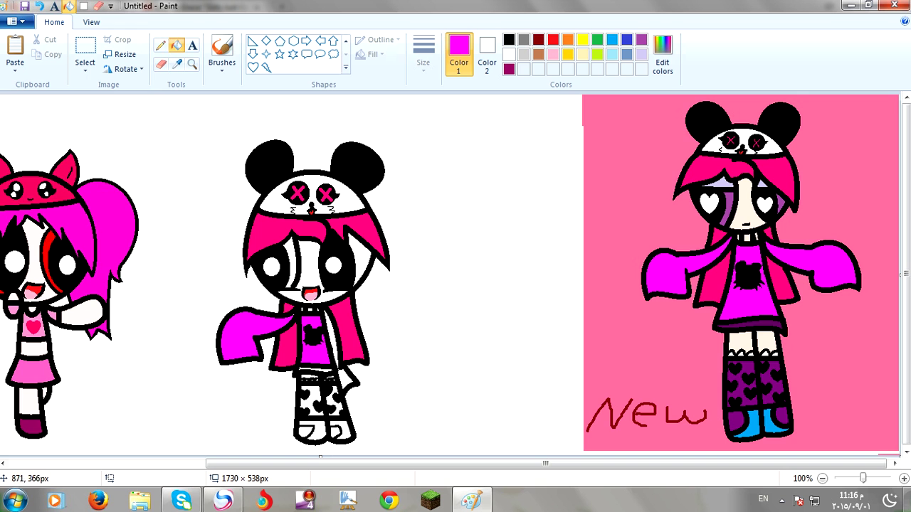
{"action": "left_click", "coordinate": [330, 318]}
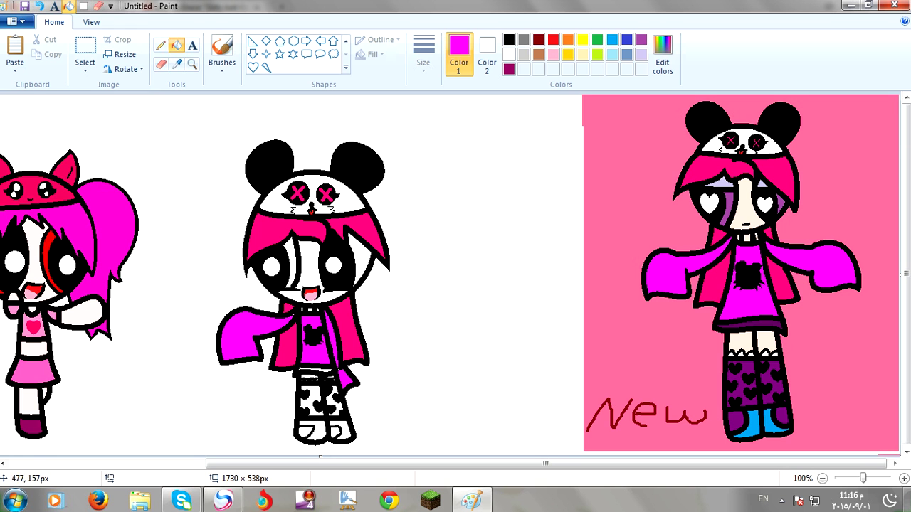
{"action": "left_click", "coordinate": [193, 63]}
{"action": "left_click", "coordinate": [452, 363]}
{"action": "left_click", "coordinate": [372, 314]}
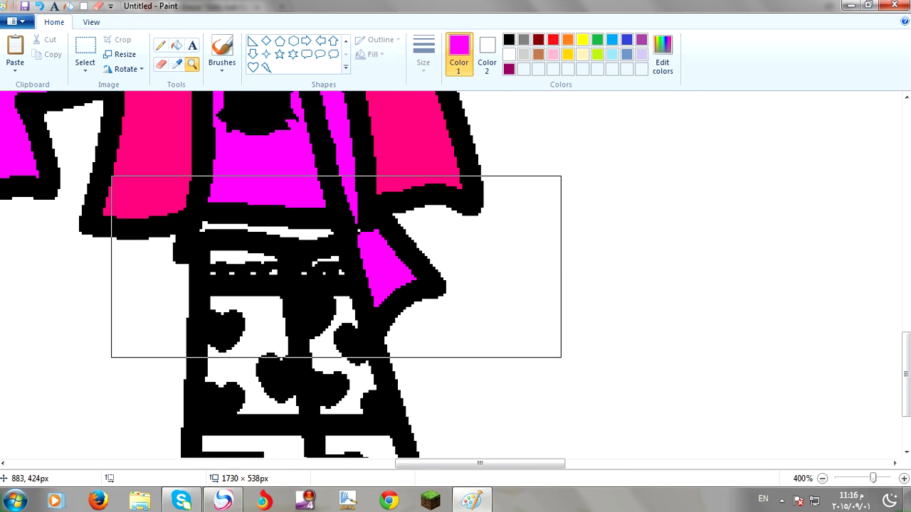
{"action": "left_click", "coordinate": [311, 190]}
{"action": "left_click", "coordinate": [161, 45]}
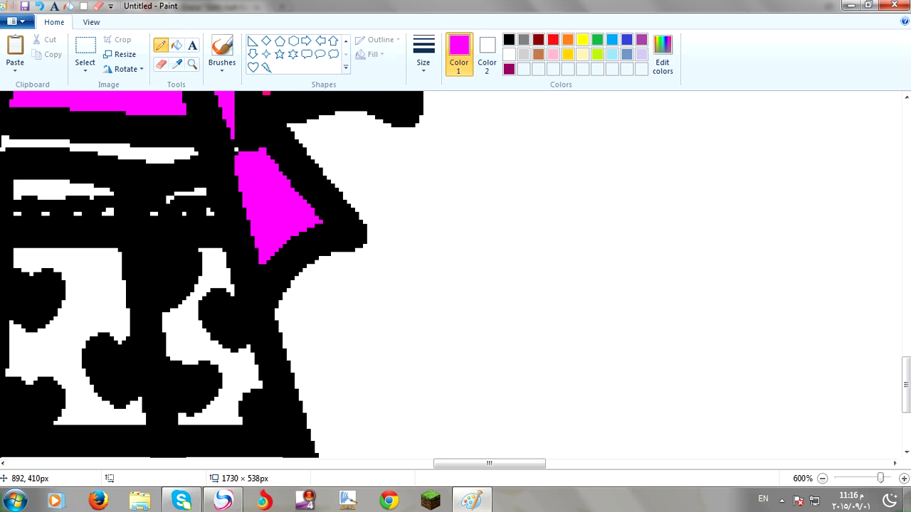
{"action": "left_click", "coordinate": [192, 64]}
{"action": "right_click", "coordinate": [150, 210]}
{"action": "right_click", "coordinate": [150, 210]}
{"action": "right_click", "coordinate": [150, 210]}
{"action": "left_click", "coordinate": [327, 351]}
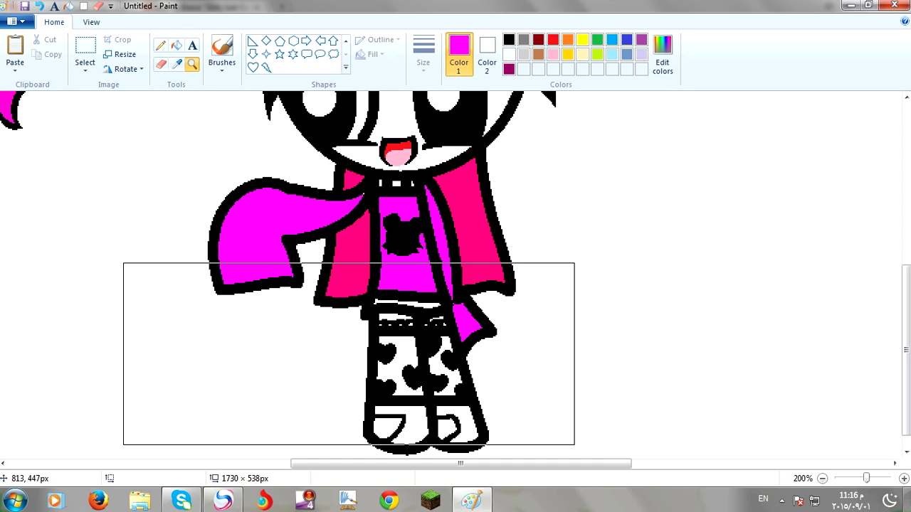
{"action": "right_click", "coordinate": [364, 289]}
Fill the round-eared girl's dress hem dark purple and her face and bare legs cream, sampling both colours from the reference picture
{"action": "left_click", "coordinate": [177, 64]}
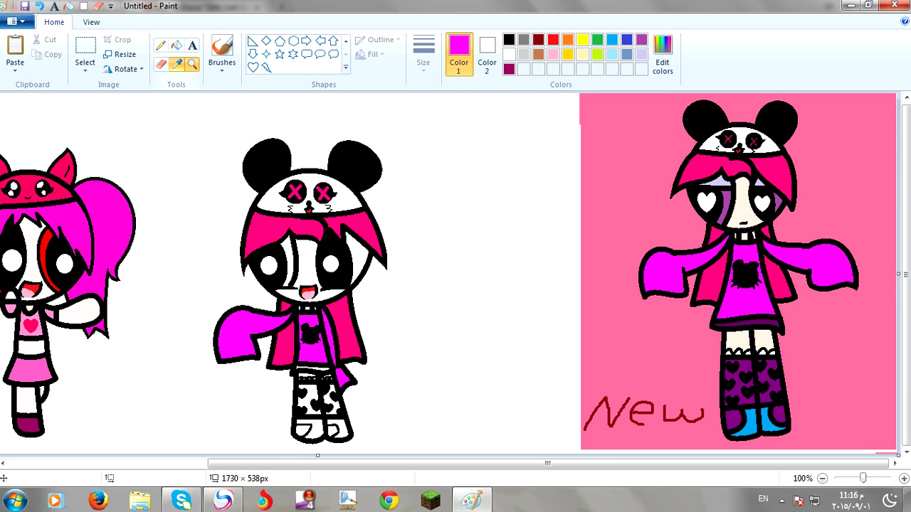
{"action": "left_click", "coordinate": [736, 325]}
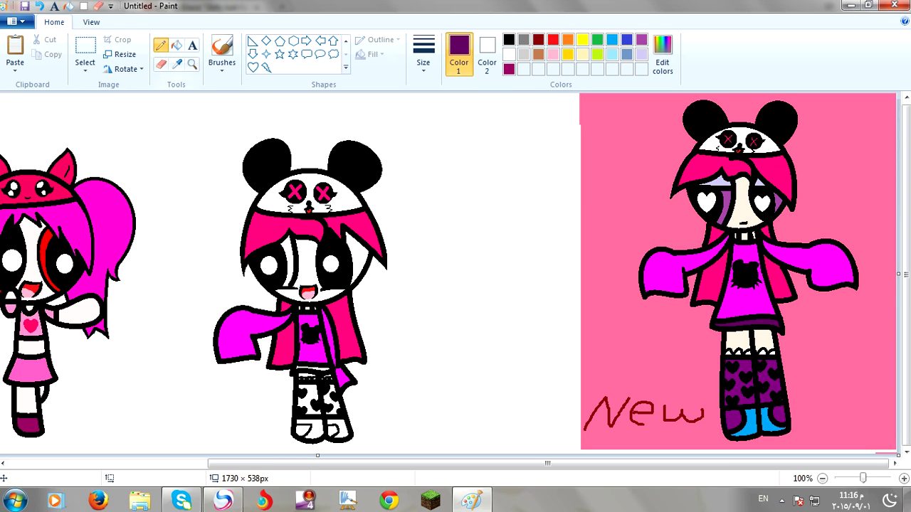
{"action": "left_click", "coordinate": [177, 45]}
{"action": "left_click", "coordinate": [314, 369]}
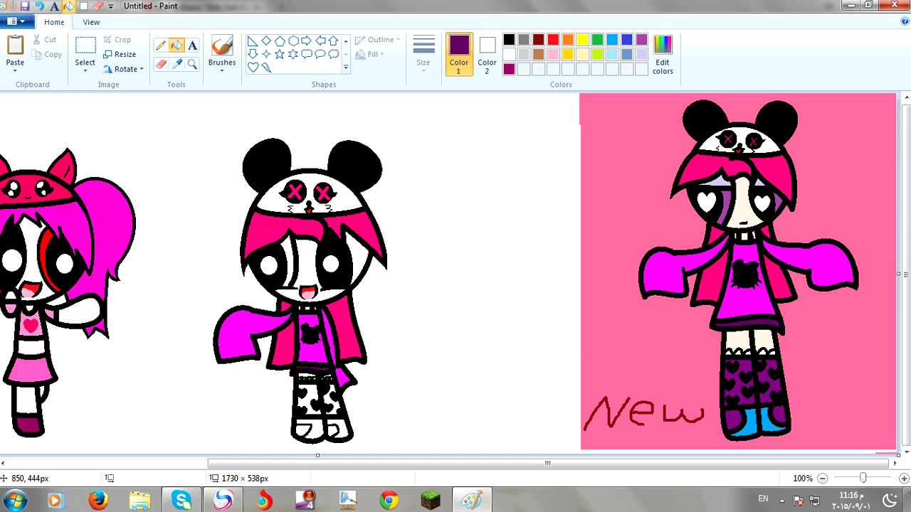
{"action": "left_click", "coordinate": [176, 64]}
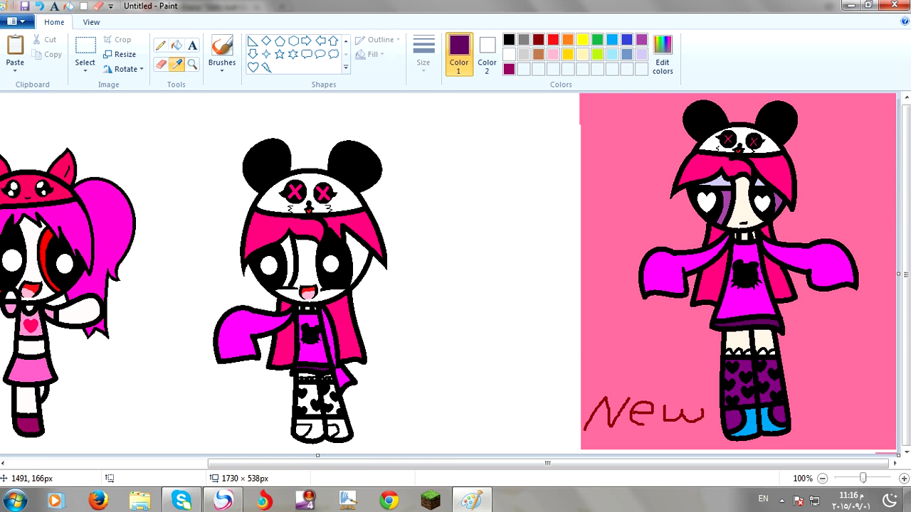
{"action": "left_click", "coordinate": [728, 211]}
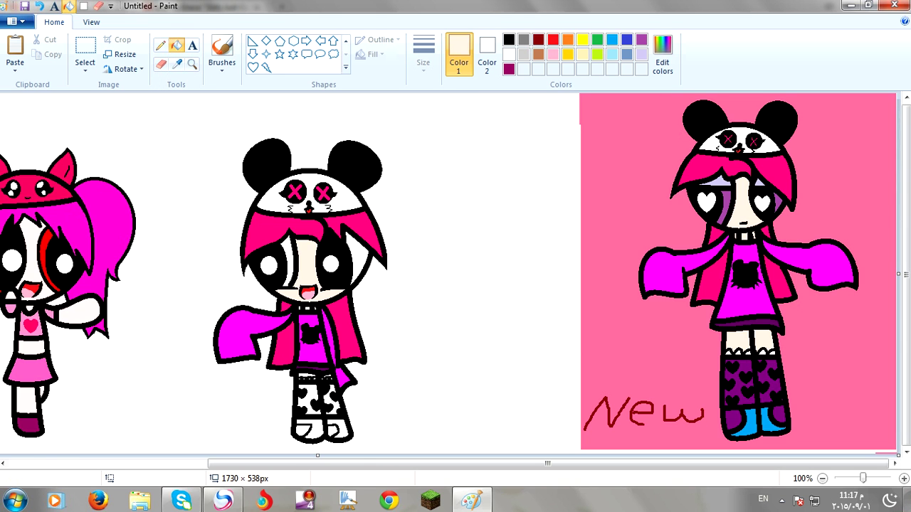
Try to fill the remaining small gaps above the round-eared girl's boots with cream and undo the fill
{"action": "left_click", "coordinate": [192, 64]}
{"action": "left_click", "coordinate": [335, 367]}
{"action": "left_click", "coordinate": [306, 244]}
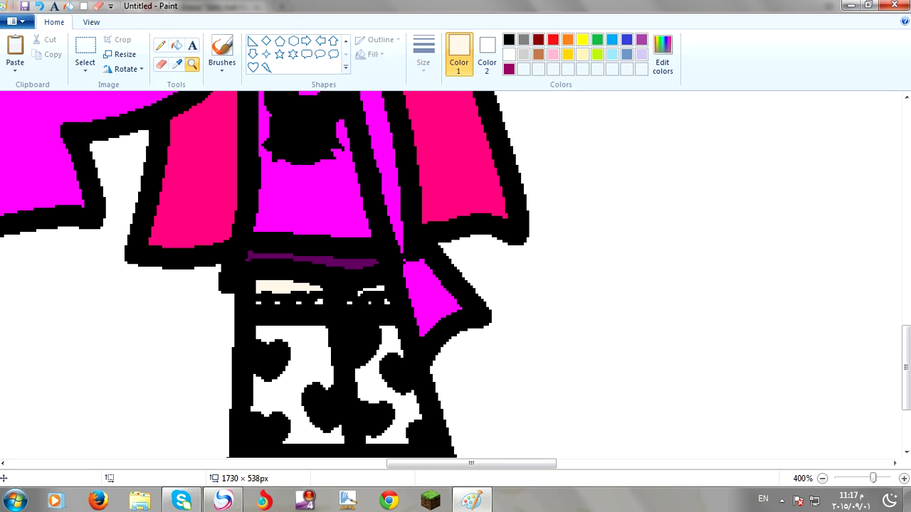
{"action": "left_click", "coordinate": [176, 45]}
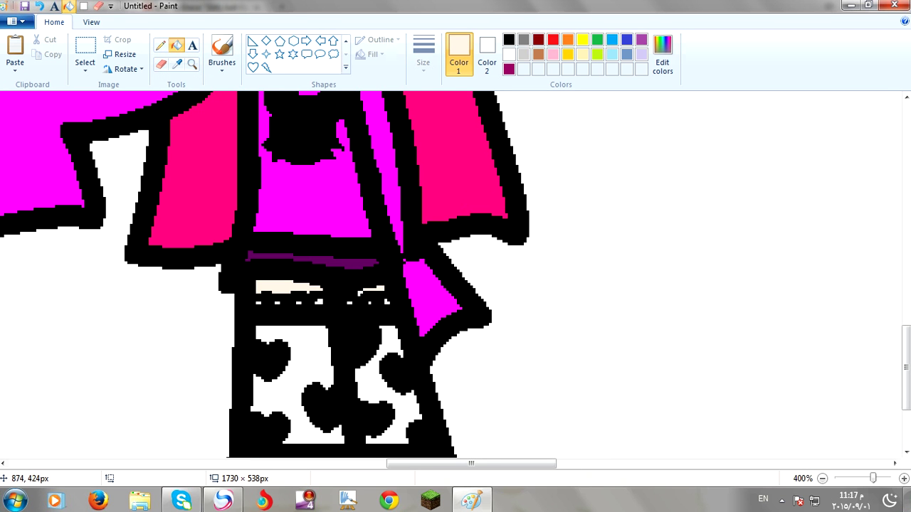
{"action": "left_click", "coordinate": [378, 299]}
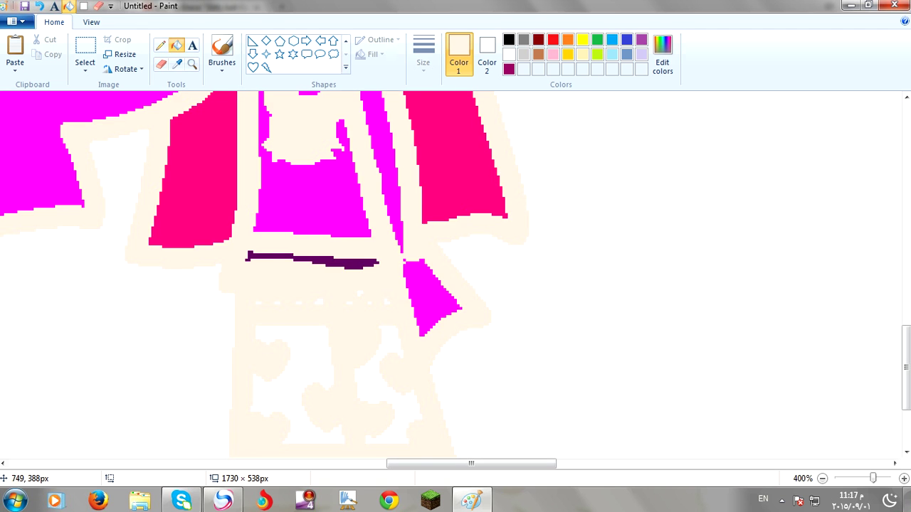
{"action": "key", "text": "ctrl+z"}
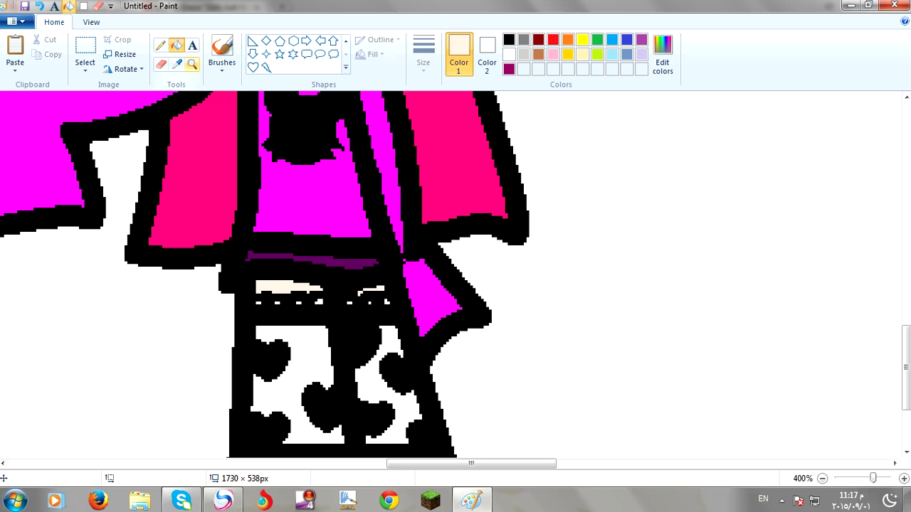
{"action": "left_click", "coordinate": [192, 63]}
{"action": "right_click", "coordinate": [216, 240]}
{"action": "right_click", "coordinate": [215, 240]}
{"action": "right_click", "coordinate": [215, 239]}
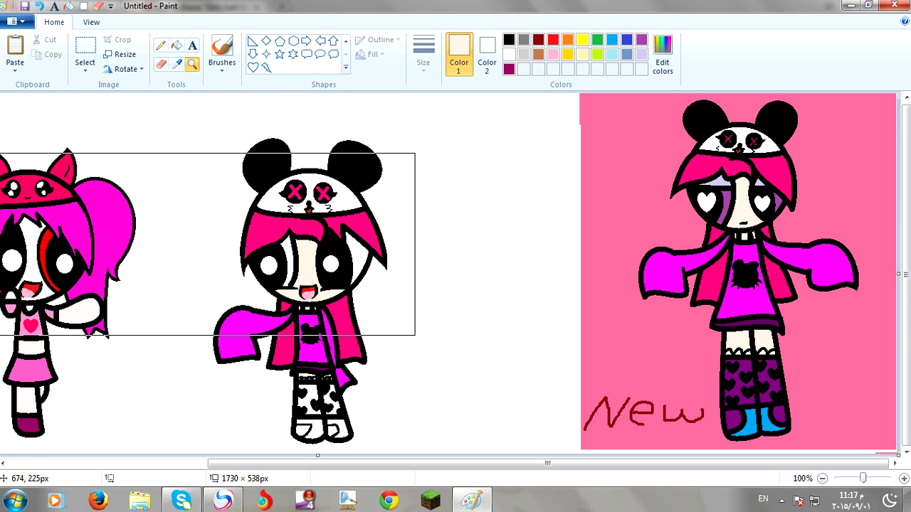
Fill both heart-patterned boot shafts and the small shoe patches with the purple sampled from the reference picture
{"action": "left_click", "coordinate": [177, 63]}
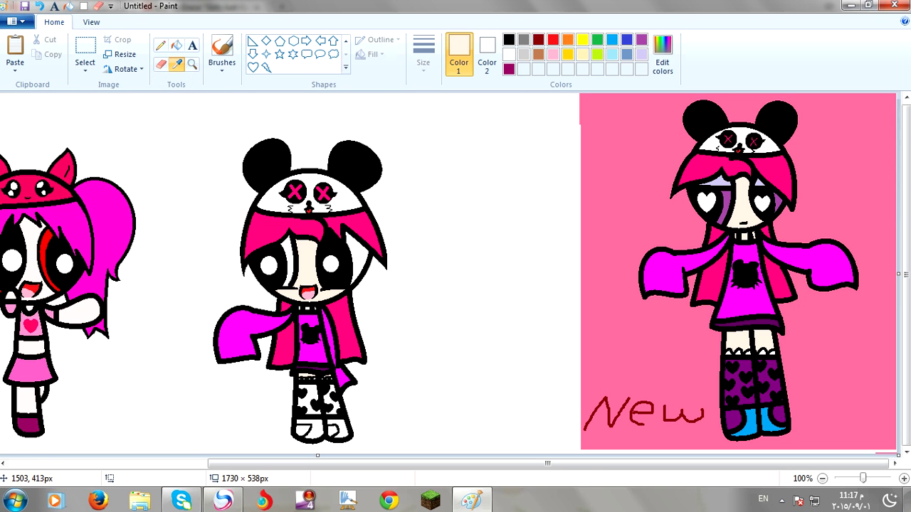
{"action": "left_click", "coordinate": [735, 379]}
{"action": "left_click", "coordinate": [307, 400]}
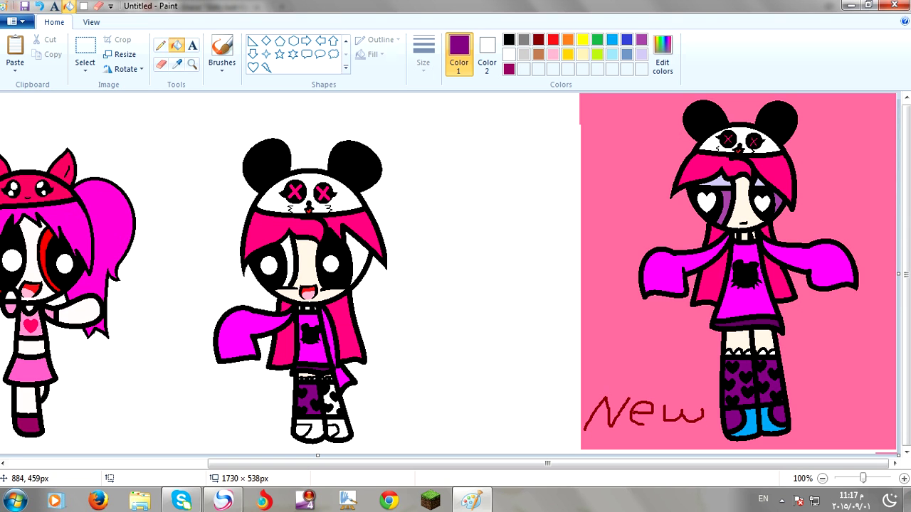
{"action": "left_click", "coordinate": [331, 400]}
{"action": "left_click", "coordinate": [332, 430]}
{"action": "left_click", "coordinate": [303, 432]}
Fill the rest of both of the round-eared girl's shoes with turquoise blue
{"action": "left_click", "coordinate": [612, 39]}
{"action": "left_click", "coordinate": [339, 429]}
{"action": "left_click", "coordinate": [303, 431]}
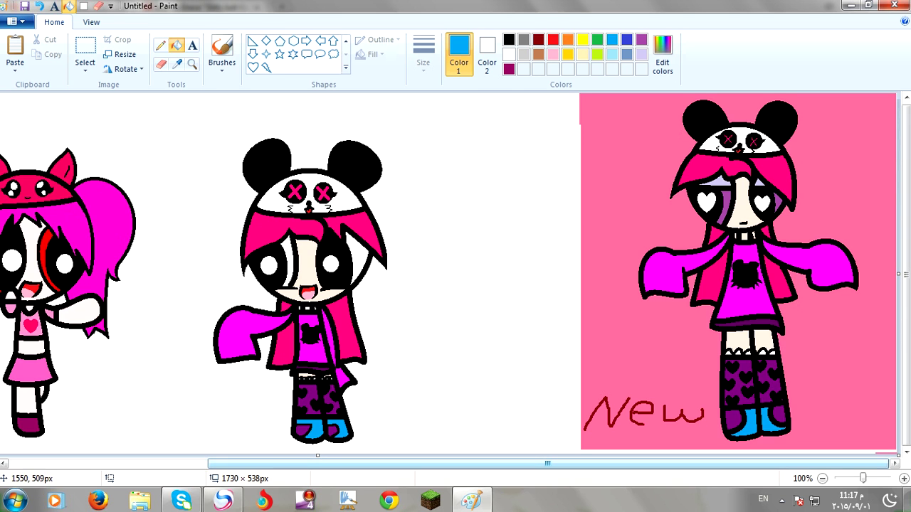
Fill the white areas beside the round-eared girl's eyes with purple from the palette
{"action": "left_click", "coordinate": [191, 63]}
{"action": "right_click", "coordinate": [142, 183]}
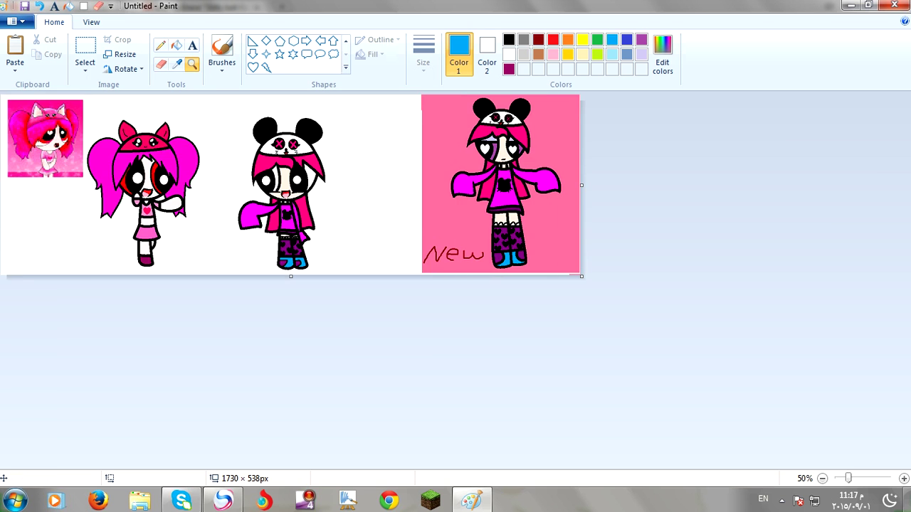
{"action": "left_click", "coordinate": [323, 183]}
{"action": "left_click", "coordinate": [177, 45]}
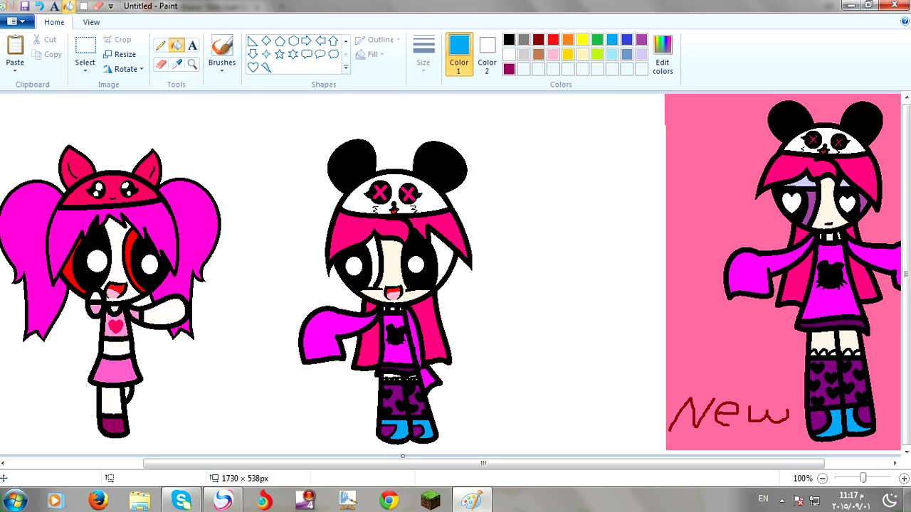
{"action": "left_click", "coordinate": [641, 40]}
{"action": "left_click", "coordinate": [440, 267]}
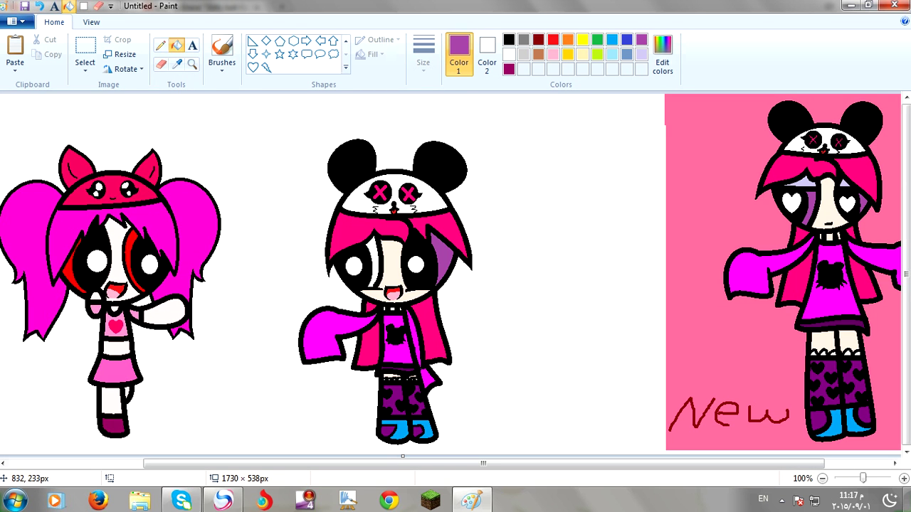
{"action": "left_click", "coordinate": [373, 262]}
Try to fill the tiny white gap at the lower tip of the outer eye area with purple and undo the fill
{"action": "left_click", "coordinate": [192, 63]}
{"action": "left_click", "coordinate": [356, 225]}
{"action": "left_click", "coordinate": [374, 278]}
{"action": "left_click", "coordinate": [375, 271]}
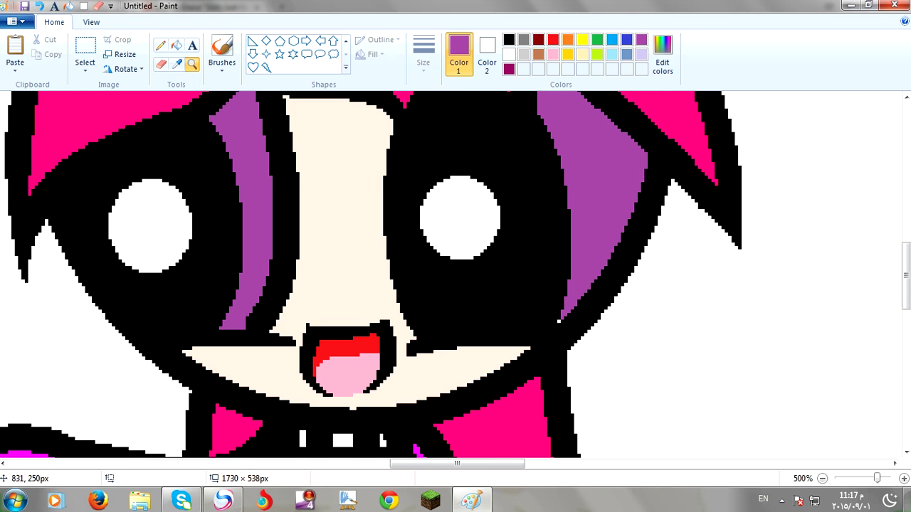
{"action": "left_click", "coordinate": [176, 45]}
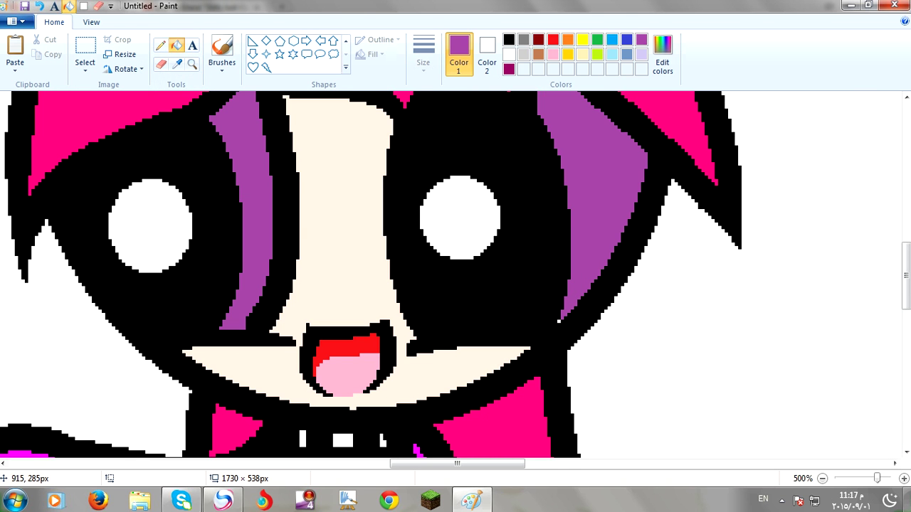
{"action": "left_click", "coordinate": [527, 327]}
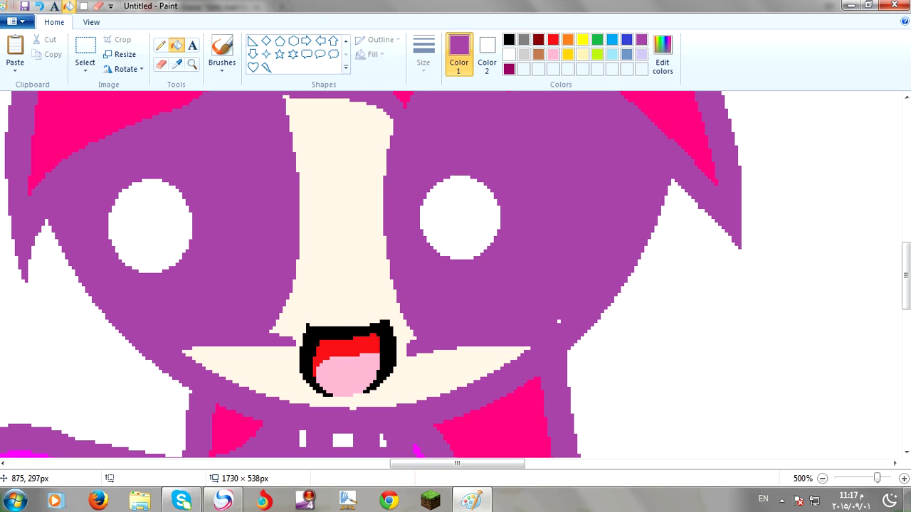
{"action": "key", "text": "ctrl+z"}
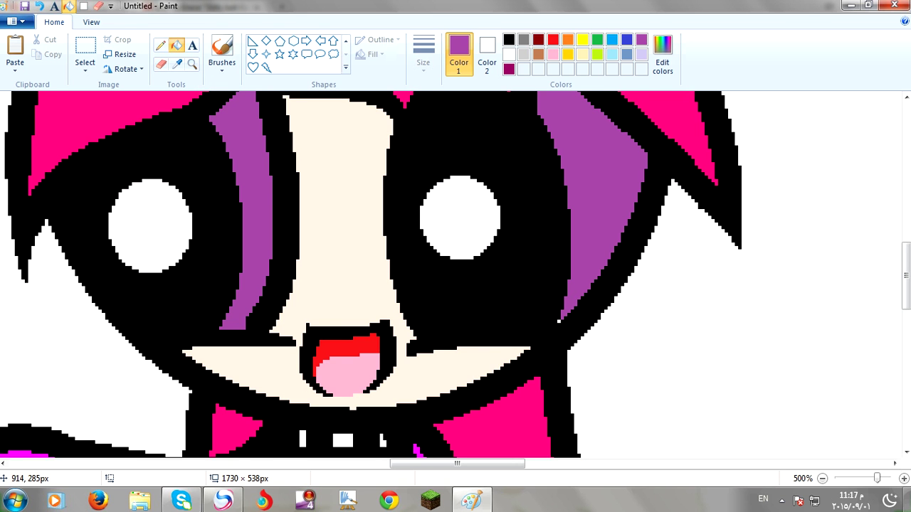
Set up the Pencil with a new line thickness and the rose colour for work on the round-eared girl's face
{"action": "scroll", "coordinate": [455, 274], "scroll_direction": "up", "scroll_amount": 5}
{"action": "left_click", "coordinate": [160, 45]}
{"action": "left_click", "coordinate": [424, 53]}
{"action": "left_click", "coordinate": [453, 92]}
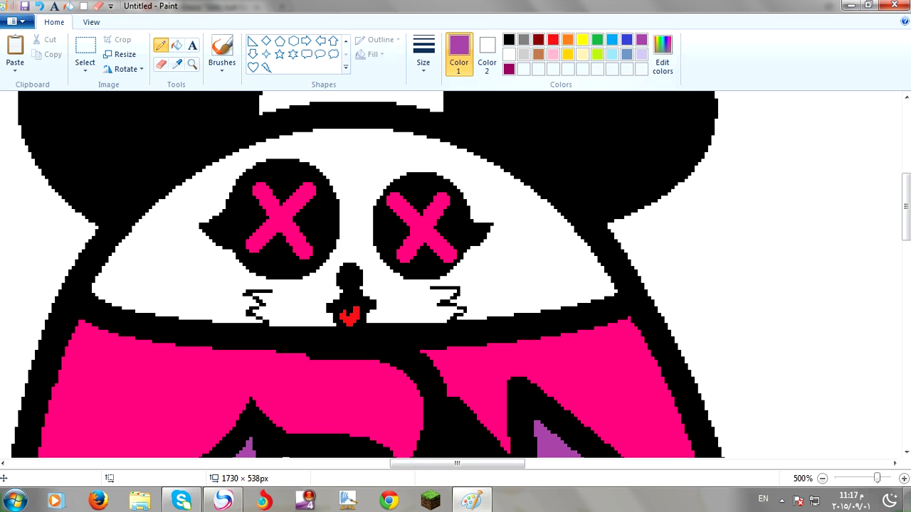
{"action": "left_click", "coordinate": [553, 54]}
{"action": "scroll", "coordinate": [553, 54], "scroll_direction": "down", "scroll_amount": 1}
{"action": "scroll", "coordinate": [103, 204], "scroll_direction": "down", "scroll_amount": 2}
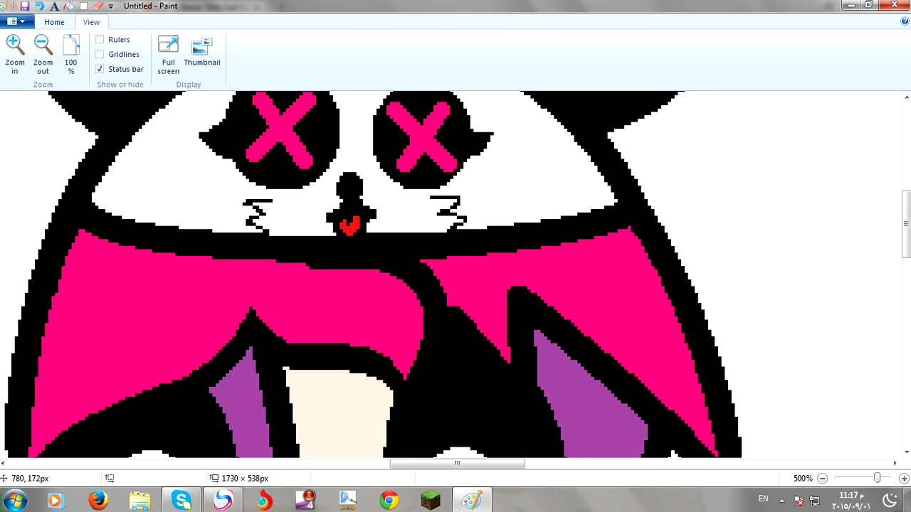
{"action": "left_click", "coordinate": [54, 22]}
{"action": "scroll", "coordinate": [43, 359], "scroll_direction": "down", "scroll_amount": 2}
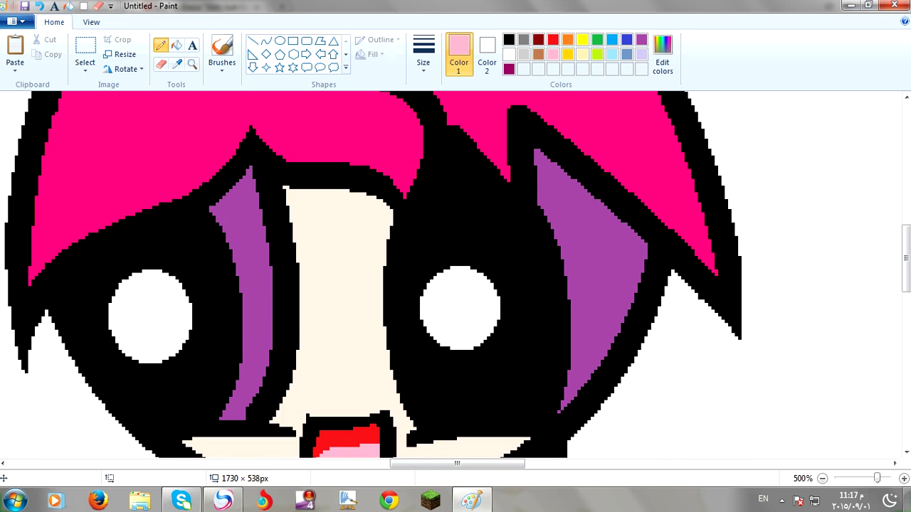
Switch to the browser, jump back to the early part of the music video on YouTube, and return to Paint
{"action": "left_click", "coordinate": [223, 500]}
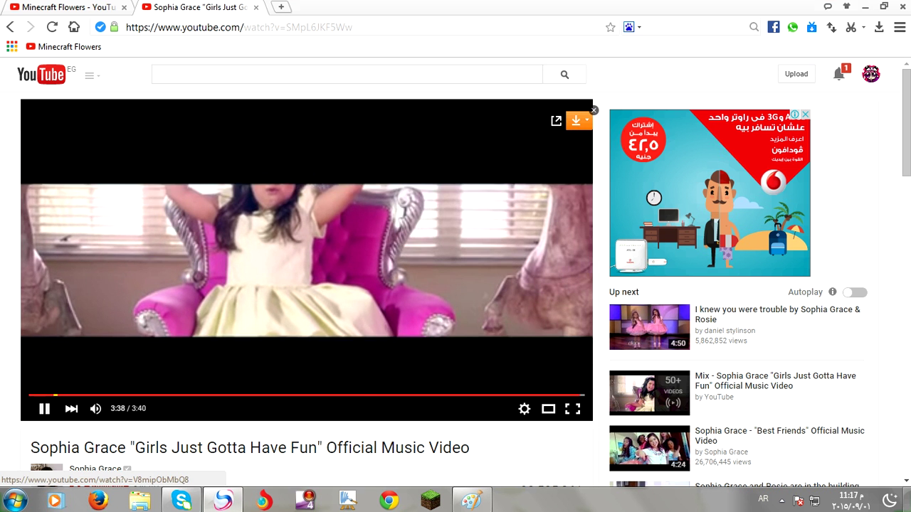
{"action": "left_click", "coordinate": [60, 396]}
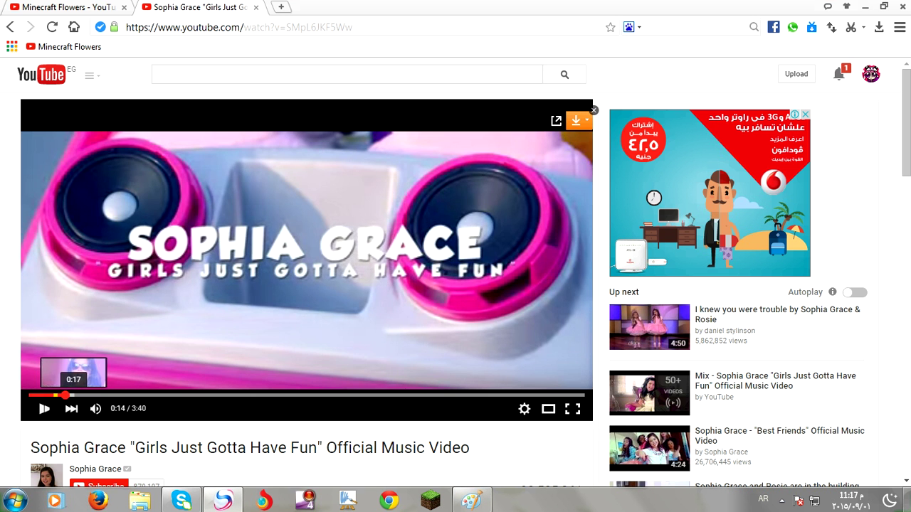
{"action": "left_click", "coordinate": [81, 395]}
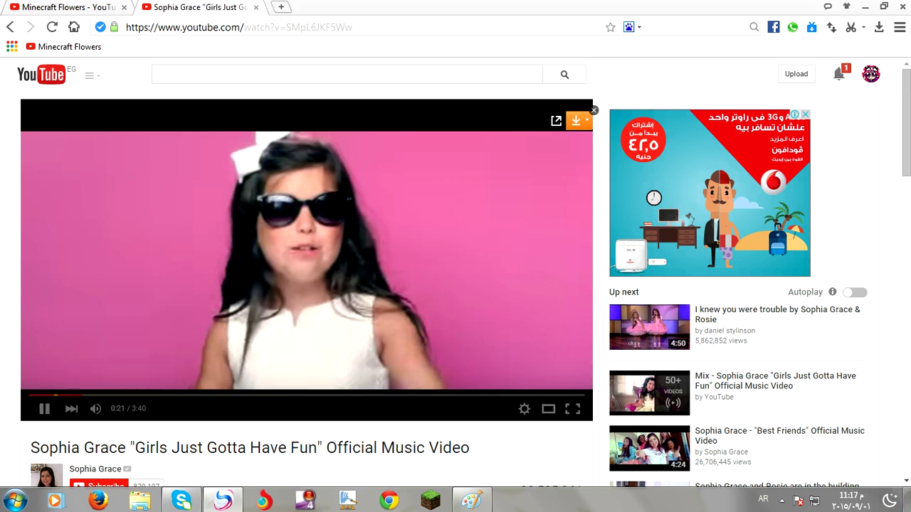
{"action": "key", "text": "alt+Tab"}
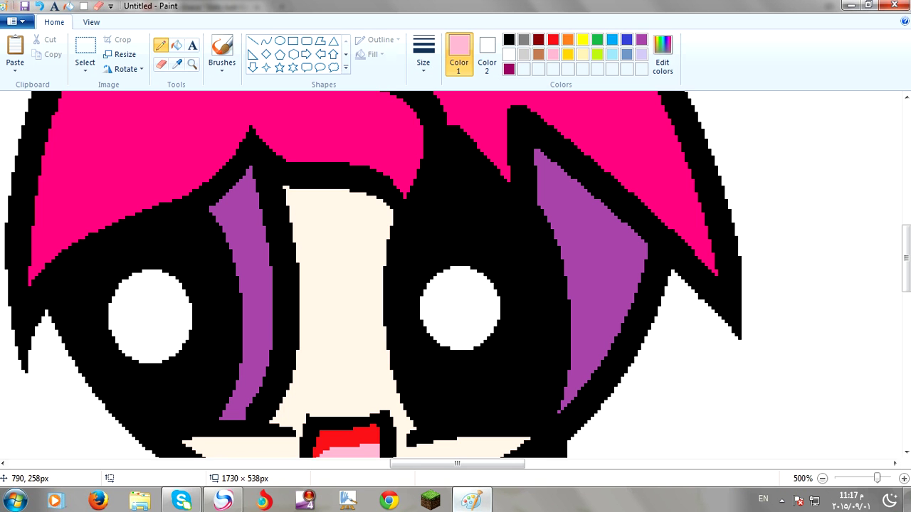
Draw thin rose highlight lines along the lower and inner edges of the round-eared girl's pink fringe
{"action": "mouse_move", "coordinate": [32, 260]}
{"action": "left_mouse_down"}
{"action": "mouse_move", "coordinate": [215, 150]}
{"action": "mouse_move", "coordinate": [245, 112]}
{"action": "mouse_move", "coordinate": [373, 150]}
{"action": "left_mouse_up"}
{"action": "scroll", "coordinate": [373, 150], "scroll_direction": "up", "scroll_amount": 3}
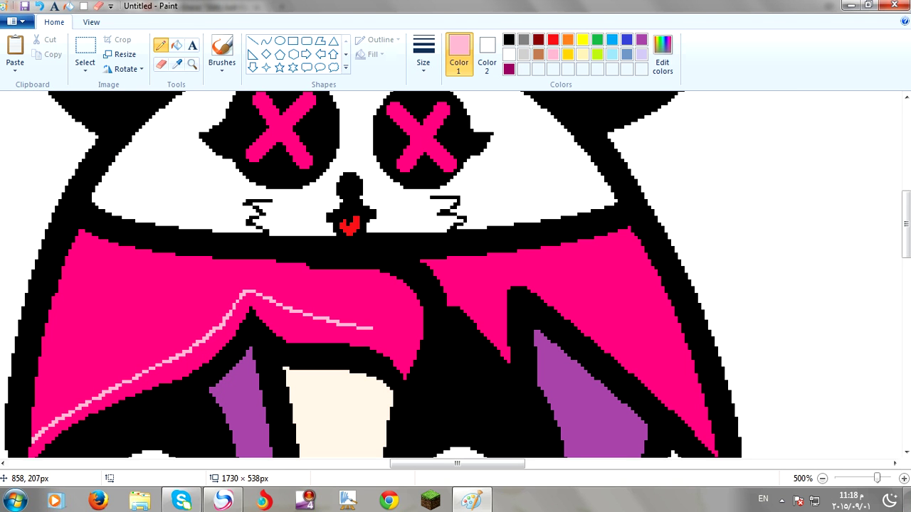
{"action": "mouse_move", "coordinate": [379, 329]}
{"action": "left_mouse_down"}
{"action": "mouse_move", "coordinate": [398, 349]}
{"action": "mouse_move", "coordinate": [404, 333]}
{"action": "mouse_move", "coordinate": [380, 291]}
{"action": "mouse_move", "coordinate": [354, 269]}
{"action": "left_mouse_up"}
{"action": "mouse_move", "coordinate": [442, 260]}
{"action": "left_mouse_down"}
{"action": "mouse_move", "coordinate": [476, 278]}
{"action": "mouse_move", "coordinate": [496, 308]}
{"action": "mouse_move", "coordinate": [505, 271]}
{"action": "left_mouse_up"}
{"action": "left_click_drag", "start_coordinate": [637, 327], "coordinate": [690, 366]}
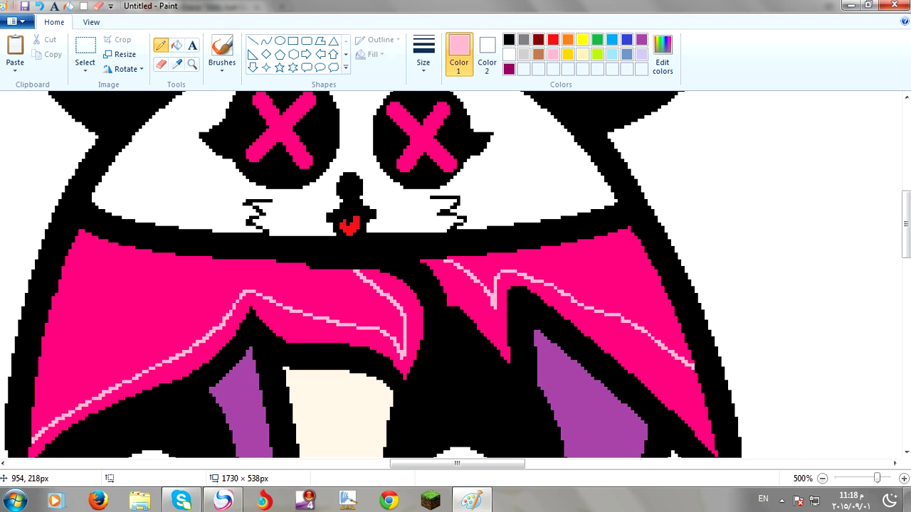
Fill the fringe areas between the rose lines and the black outline with rose
{"action": "left_click", "coordinate": [177, 45]}
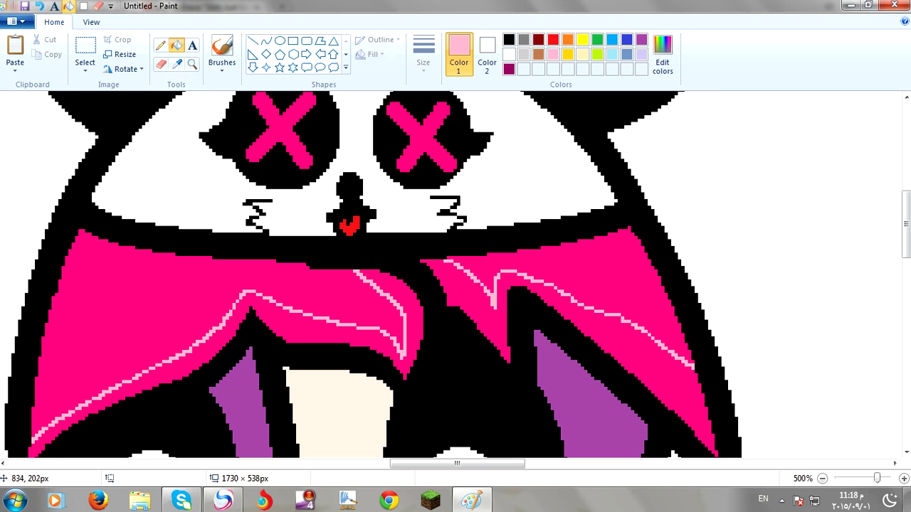
{"action": "left_click", "coordinate": [406, 327]}
{"action": "left_click", "coordinate": [503, 329]}
Draw thin rose highlight lines down the outer and lower edges of the round-eared girl's long hair on both sides
{"action": "scroll", "coordinate": [456, 345], "scroll_direction": "down", "scroll_amount": 3}
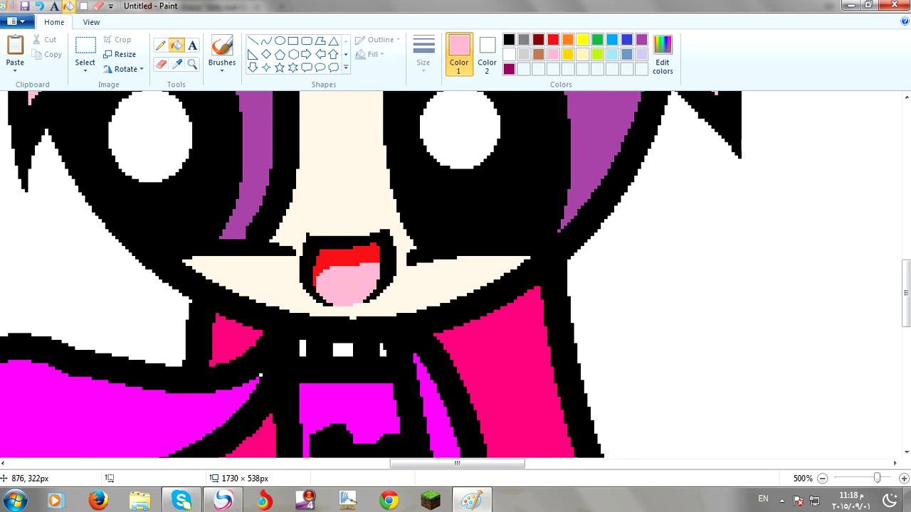
{"action": "left_click", "coordinate": [161, 45]}
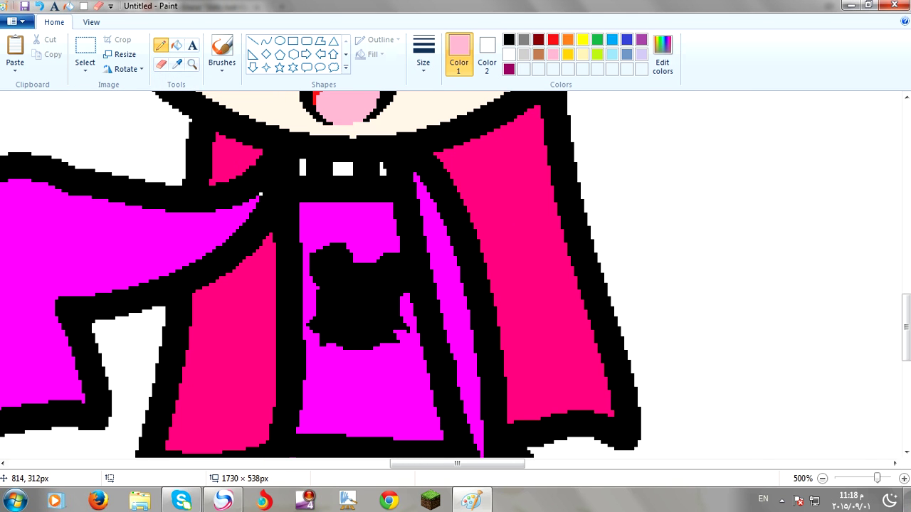
{"action": "left_click_drag", "start_coordinate": [227, 141], "coordinate": [227, 169]}
{"action": "mouse_move", "coordinate": [221, 280]}
{"action": "left_mouse_down"}
{"action": "mouse_move", "coordinate": [211, 452]}
{"action": "mouse_move", "coordinate": [242, 432]}
{"action": "mouse_move", "coordinate": [269, 428]}
{"action": "left_mouse_up"}
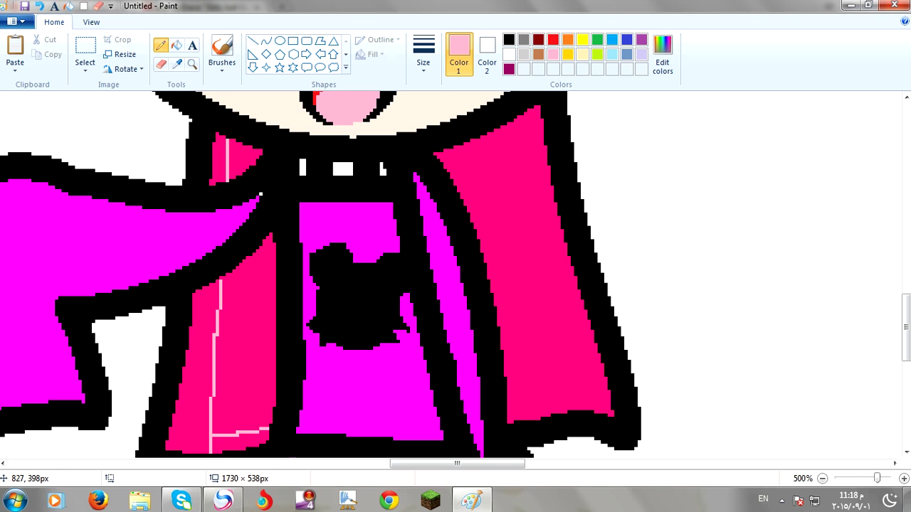
{"action": "mouse_move", "coordinate": [510, 410]}
{"action": "left_mouse_down"}
{"action": "mouse_move", "coordinate": [600, 395]}
{"action": "mouse_move", "coordinate": [575, 358]}
{"action": "mouse_move", "coordinate": [528, 216]}
{"action": "mouse_move", "coordinate": [526, 142]}
{"action": "left_mouse_up"}
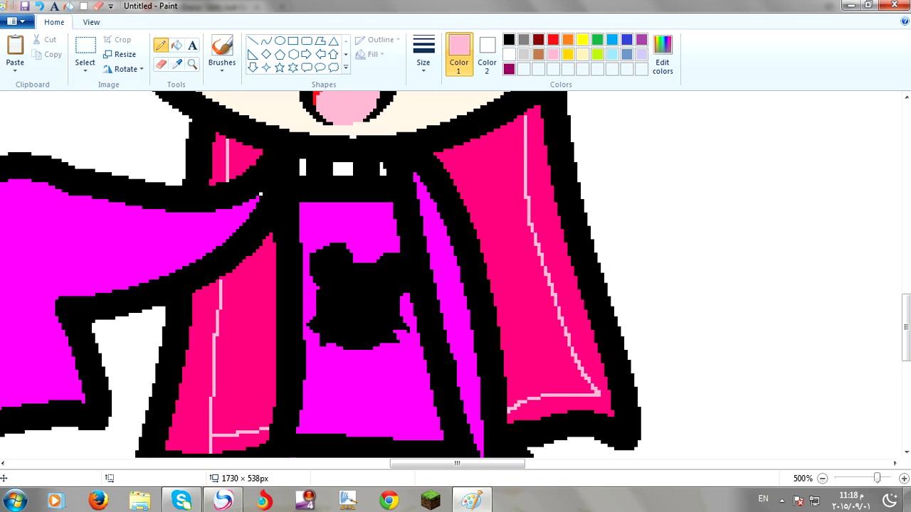
Fill the outer and lower edge strips of the long hair with rose on both sides
{"action": "left_click", "coordinate": [177, 45]}
{"action": "left_click", "coordinate": [218, 160]}
{"action": "left_click", "coordinate": [192, 370]}
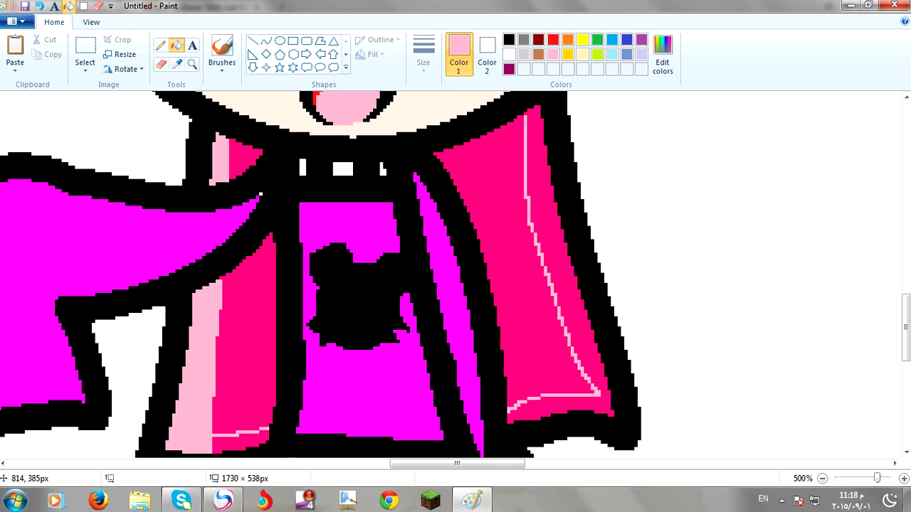
{"action": "left_click", "coordinate": [242, 444]}
{"action": "left_click", "coordinate": [605, 407]}
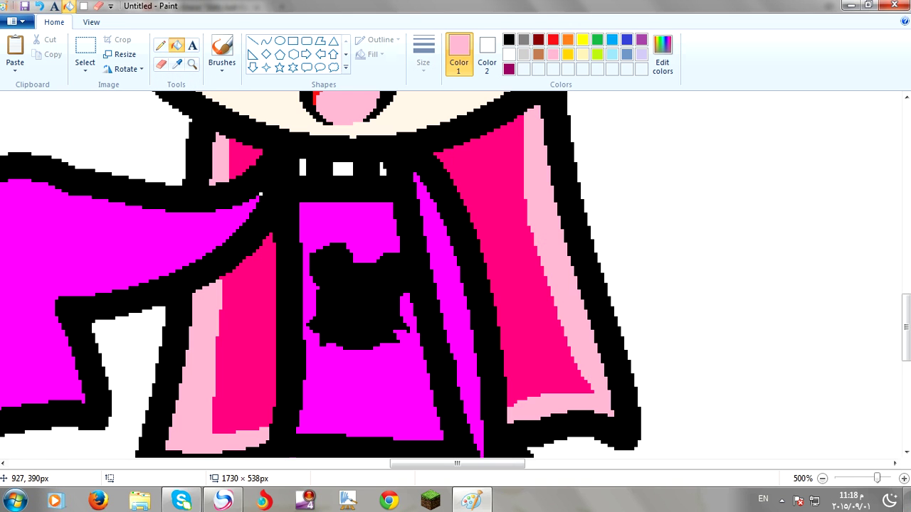
Fill the tiny white gap at the sleeve's tip with the sleeve's magenta and the white neck gaps with the face's cream
{"action": "left_click", "coordinate": [177, 64]}
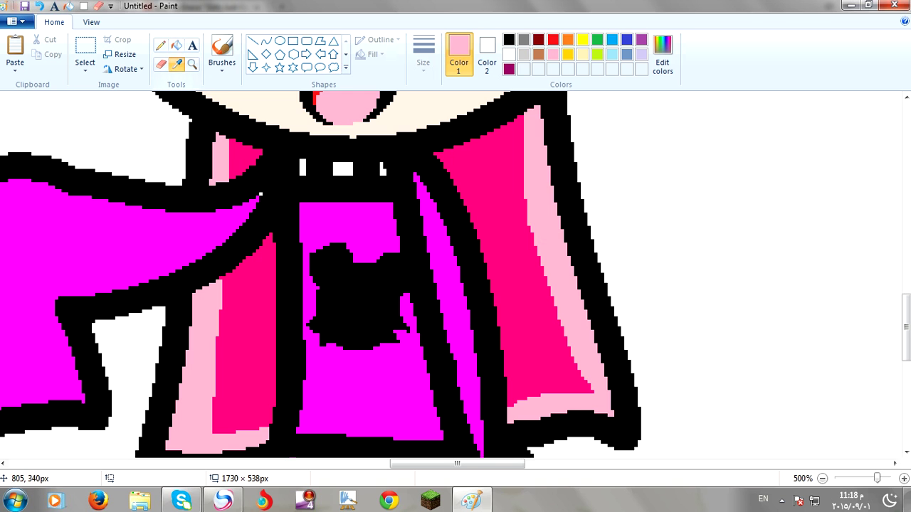
{"action": "left_click", "coordinate": [189, 219]}
{"action": "left_click", "coordinate": [176, 64]}
{"action": "left_click", "coordinate": [413, 107]}
{"action": "left_click", "coordinate": [342, 169]}
Delete the small reference picture beside the pigtailed girl from the canvas
{"action": "left_click", "coordinate": [192, 64]}
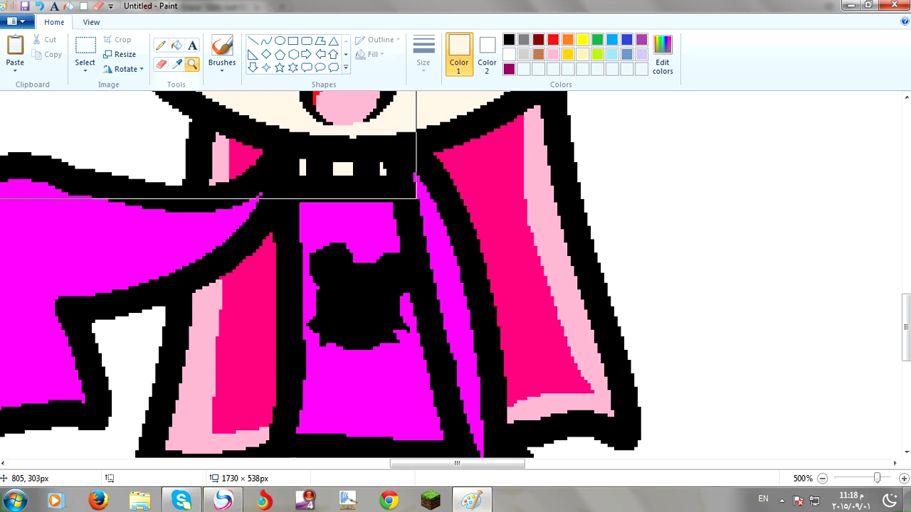
{"action": "right_click", "coordinate": [177, 199]}
{"action": "right_click", "coordinate": [158, 192]}
{"action": "right_click", "coordinate": [158, 192]}
{"action": "right_click", "coordinate": [158, 192]}
{"action": "right_click", "coordinate": [331, 193]}
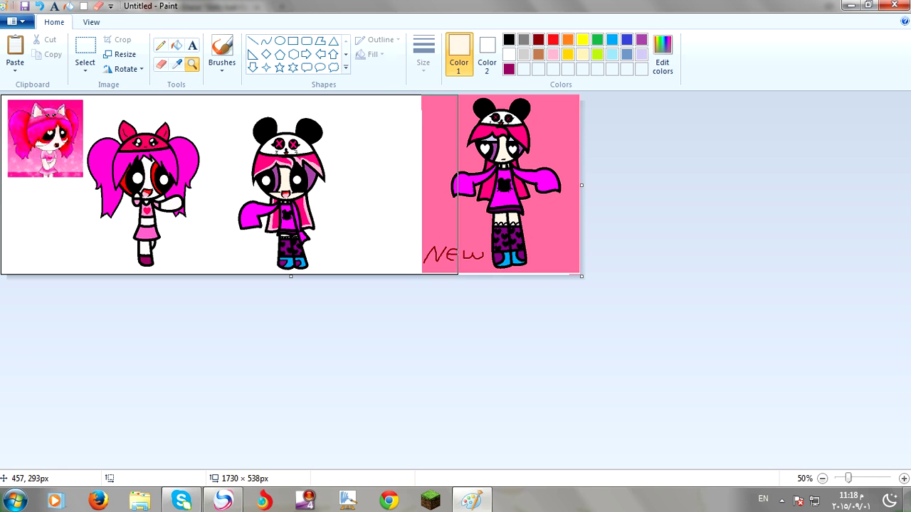
{"action": "left_click", "coordinate": [85, 50]}
{"action": "left_click_drag", "start_coordinate": [88, 99], "coordinate": [61, 163]}
{"action": "left_click_drag", "start_coordinate": [86, 191], "coordinate": [2, 96]}
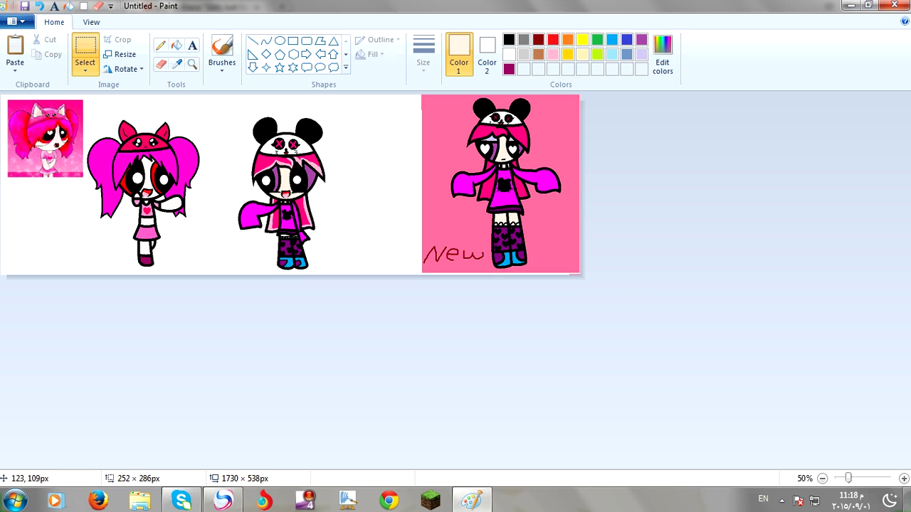
{"action": "key", "text": "Delete"}
Remove the reference picture labelled NEW by moving its selection off the edge of the canvas
{"action": "left_click_drag", "start_coordinate": [382, 98], "coordinate": [591, 282]}
{"action": "left_click_drag", "start_coordinate": [577, 188], "coordinate": [777, 201]}
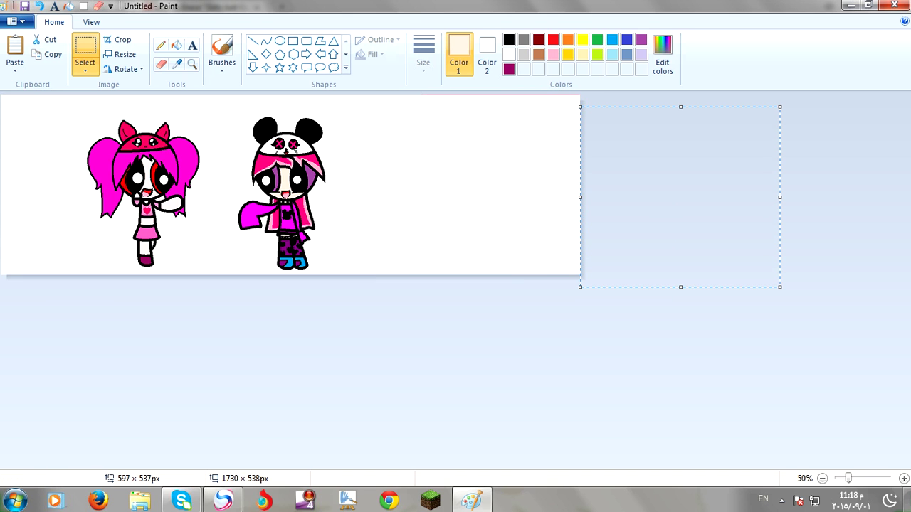
{"action": "left_click", "coordinate": [541, 178]}
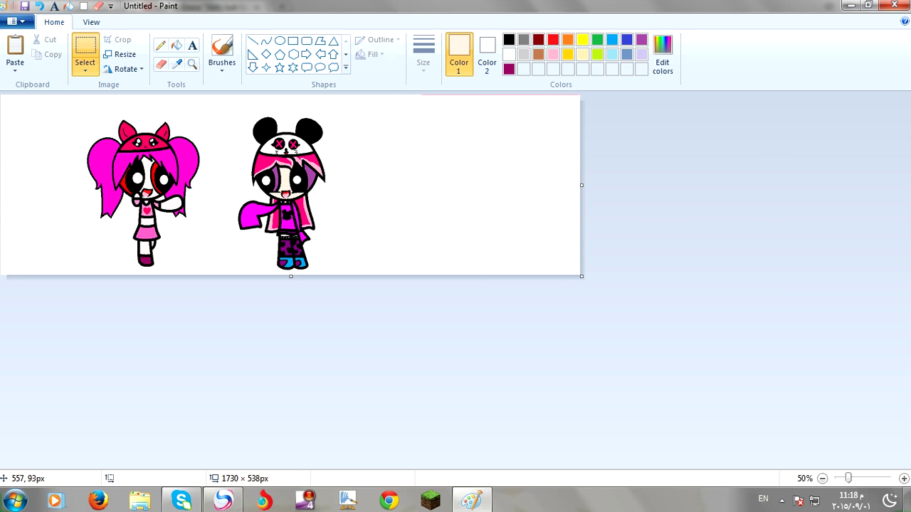
Crop the picture to an area of about 969 × 503 px around the two girls
{"action": "left_click_drag", "start_coordinate": [54, 108], "coordinate": [378, 275]}
{"action": "right_click", "coordinate": [216, 166]}
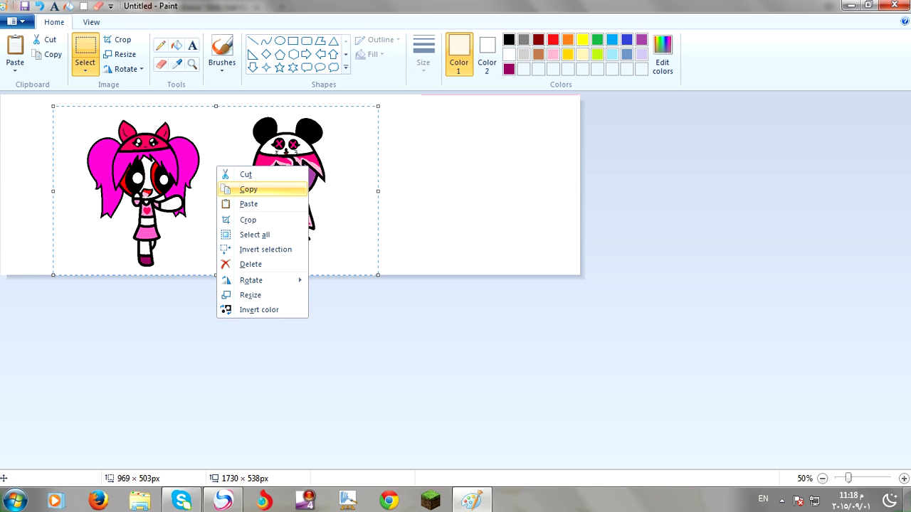
{"action": "left_click", "coordinate": [248, 220]}
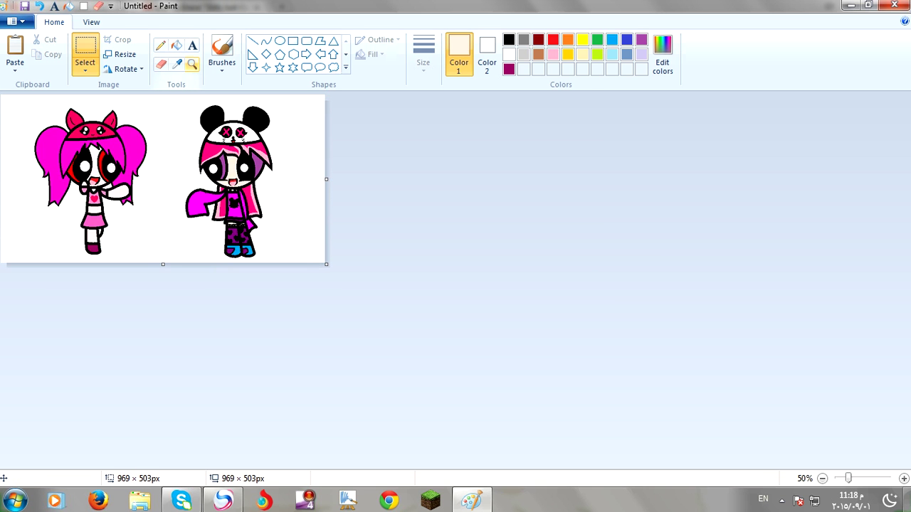
Fill the white background around the two girls with rose from the palette
{"action": "left_click", "coordinate": [192, 64]}
{"action": "left_click", "coordinate": [245, 209]}
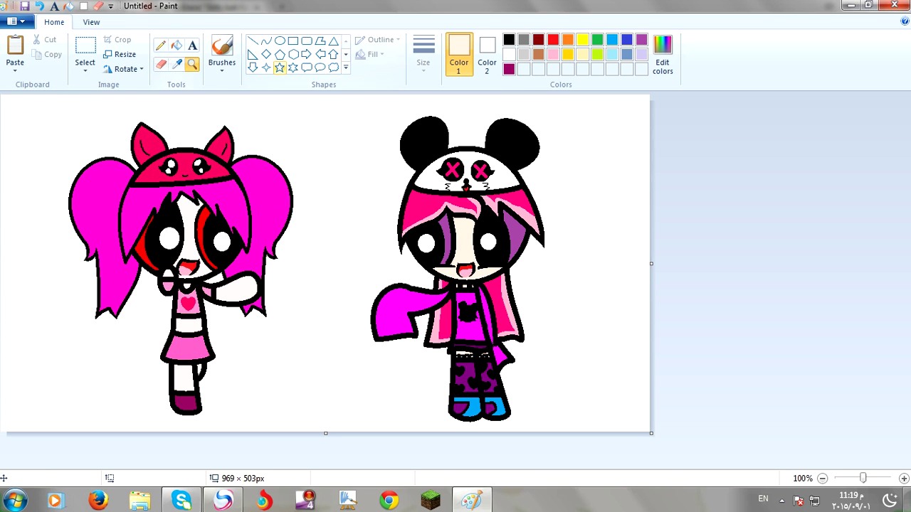
{"action": "left_click", "coordinate": [266, 40]}
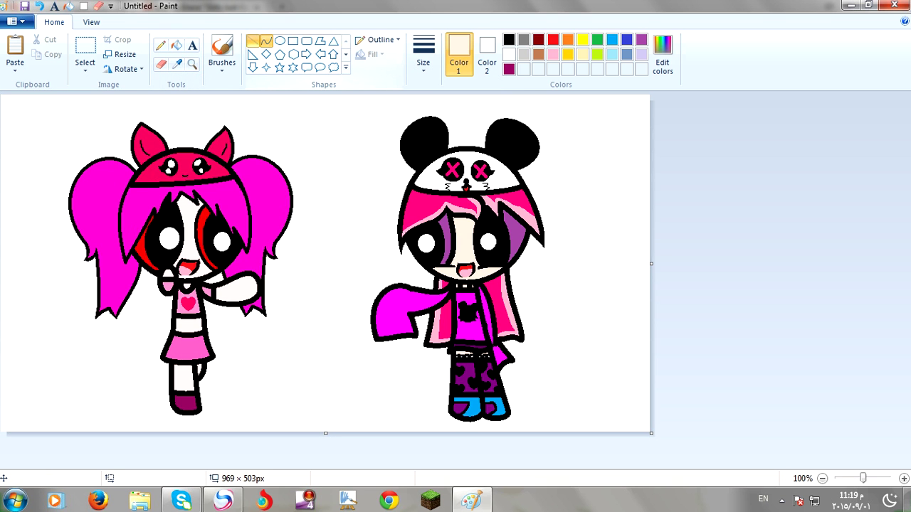
{"action": "left_click", "coordinate": [176, 45]}
{"action": "left_click", "coordinate": [553, 54]}
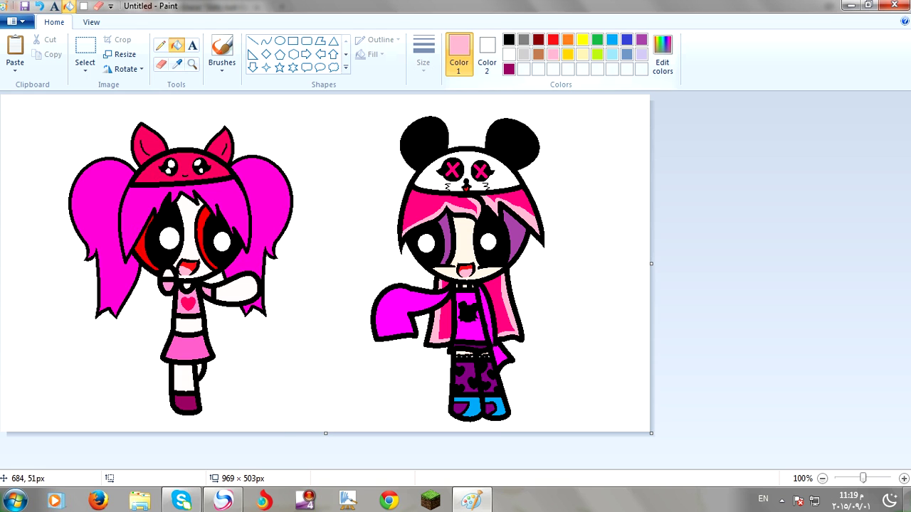
{"action": "left_click", "coordinate": [318, 148]}
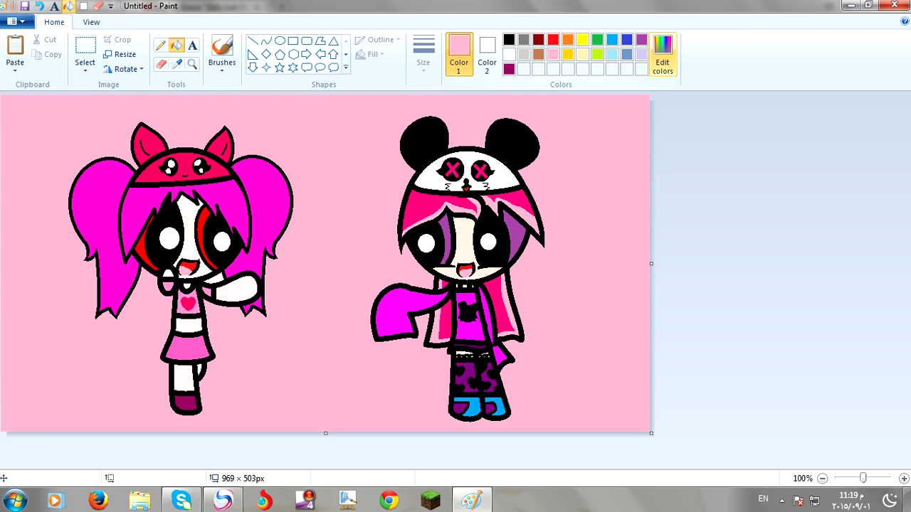
{"action": "left_click", "coordinate": [663, 56]}
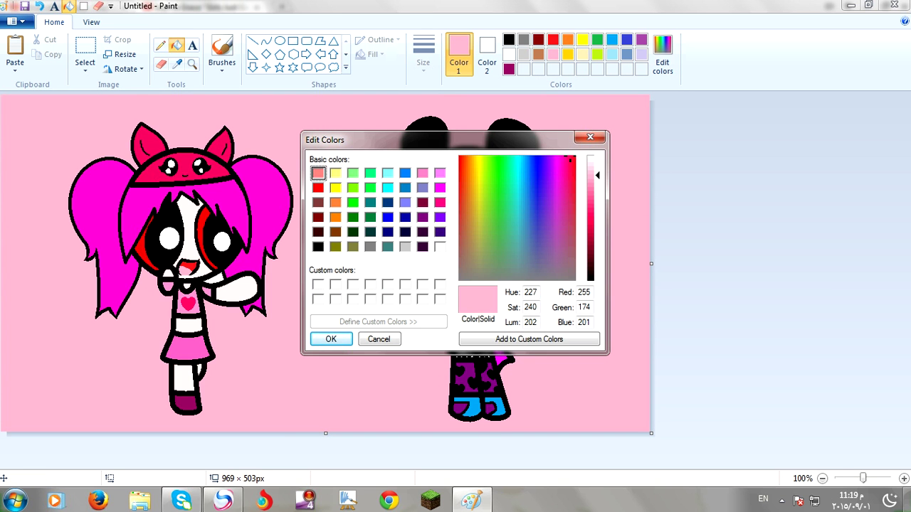
{"action": "left_click", "coordinate": [440, 187]}
{"action": "left_click", "coordinate": [423, 217]}
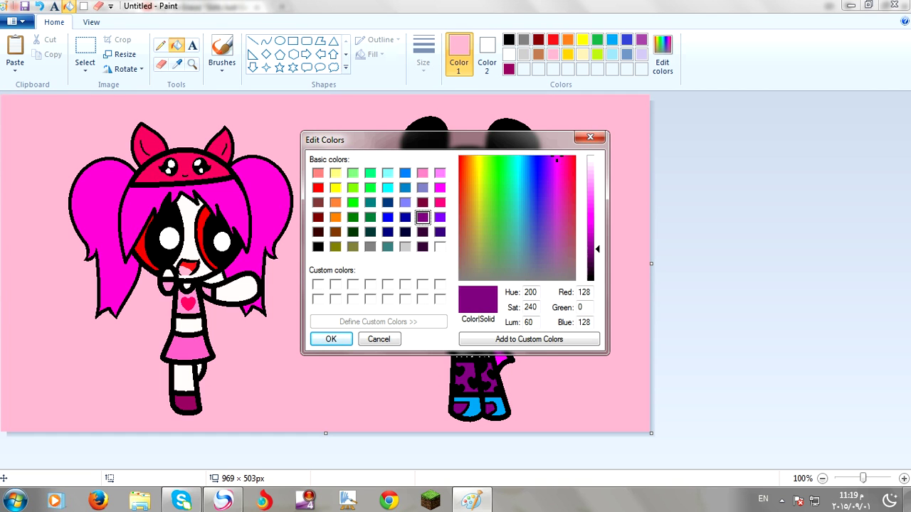
{"action": "left_click", "coordinate": [318, 173]}
{"action": "left_click", "coordinate": [318, 188]}
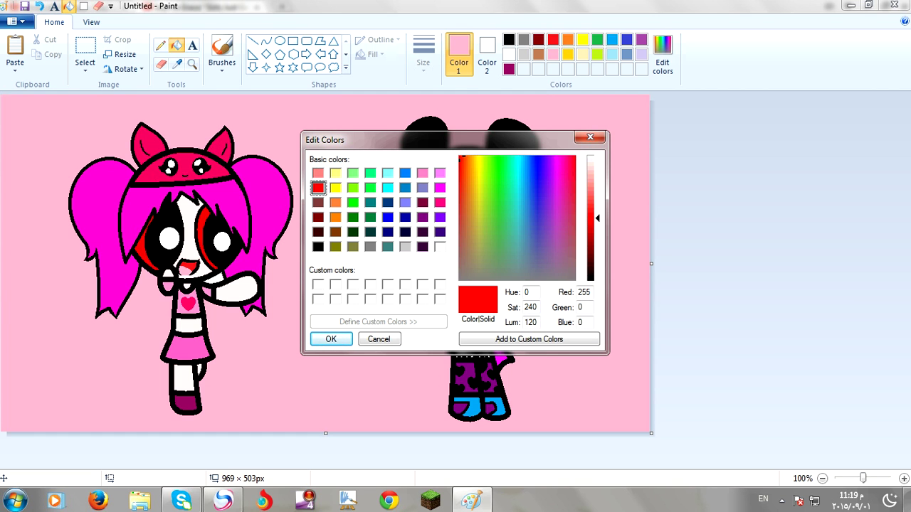
{"action": "left_click", "coordinate": [591, 136]}
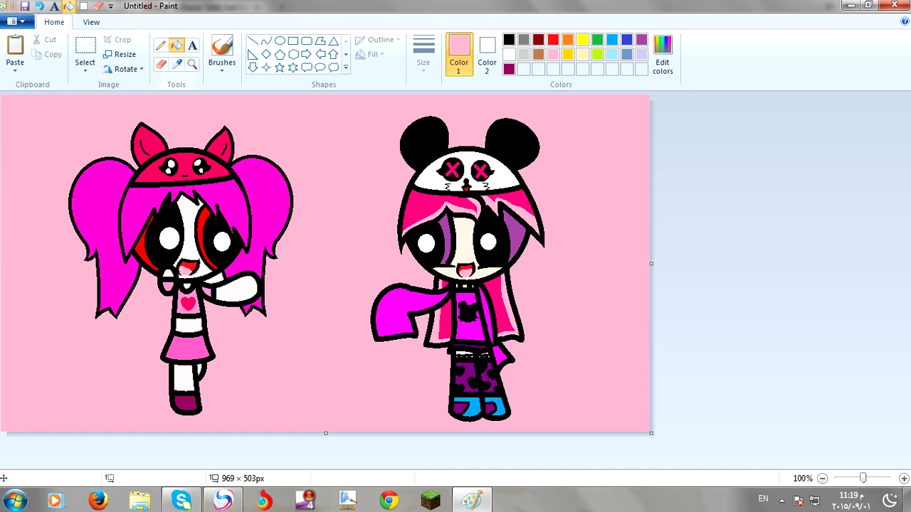
Fill the background around the two girls with bright blue from the palette
{"action": "left_click", "coordinate": [612, 39]}
{"action": "left_click", "coordinate": [614, 180]}
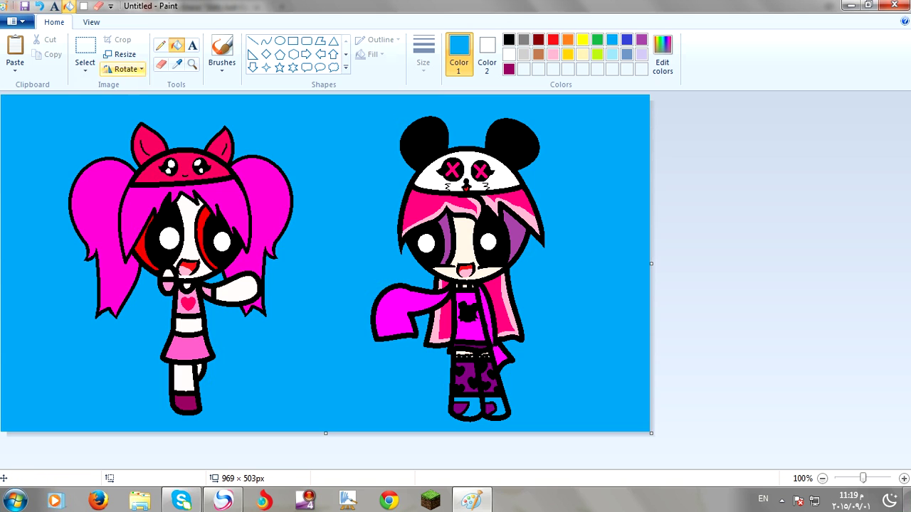
Draw six heart shapes with plum outlines, up to about 107 px wide, in the background around the round-eared girl
{"action": "left_click", "coordinate": [161, 45]}
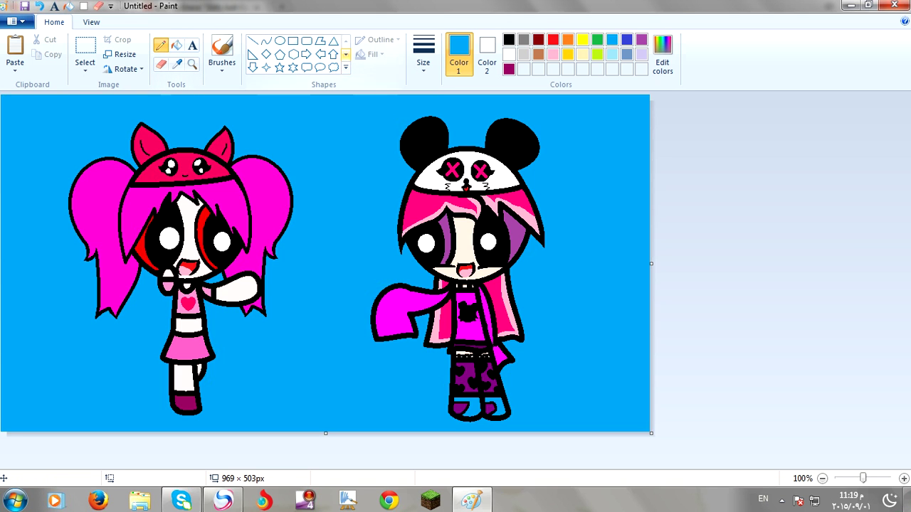
{"action": "left_click", "coordinate": [346, 54]}
{"action": "left_click", "coordinate": [253, 67]}
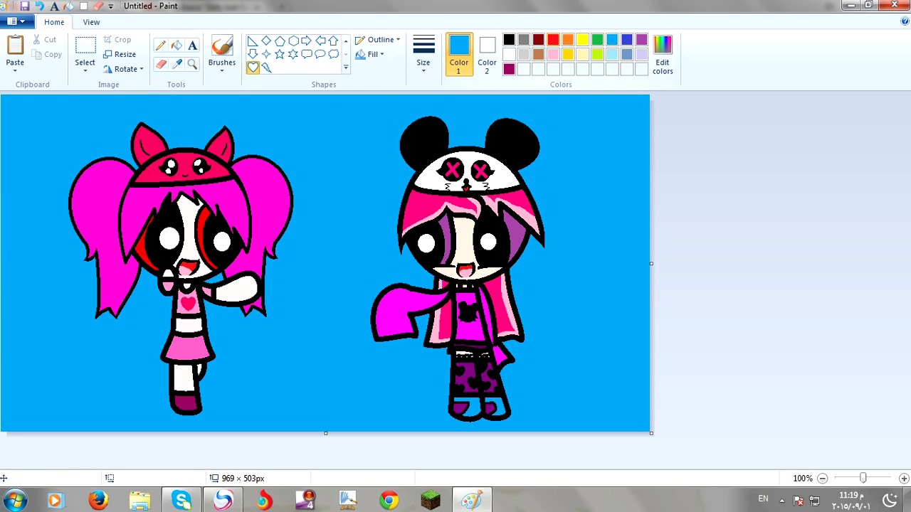
{"action": "left_click", "coordinate": [509, 69]}
{"action": "left_click_drag", "start_coordinate": [566, 126], "coordinate": [632, 189]}
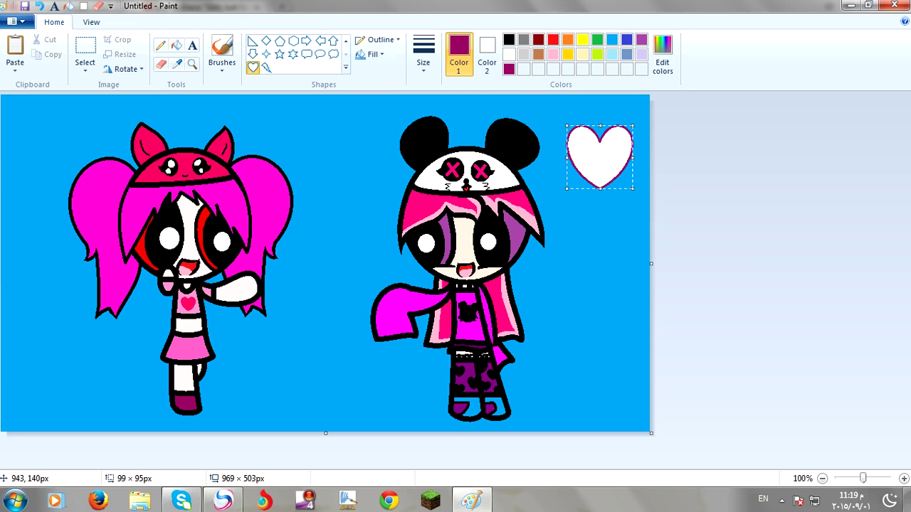
{"action": "left_click_drag", "start_coordinate": [556, 318], "coordinate": [627, 382]}
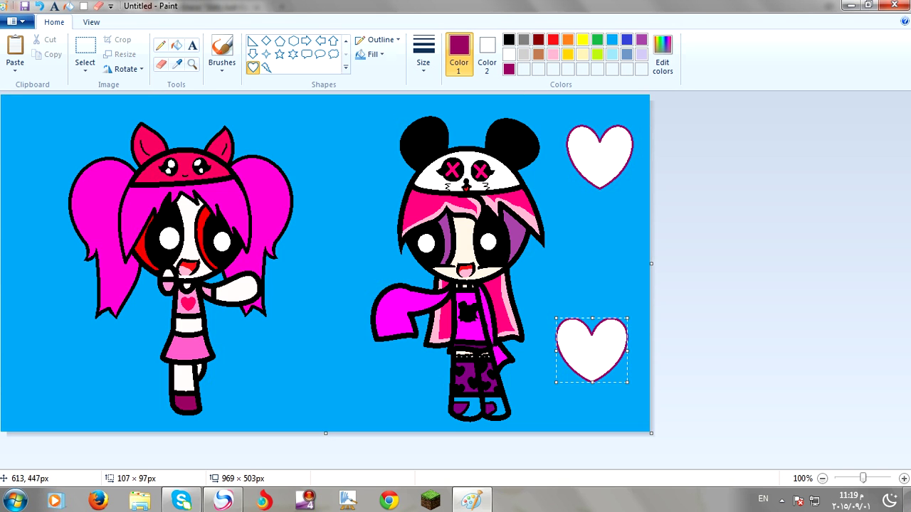
{"action": "left_click_drag", "start_coordinate": [354, 359], "coordinate": [425, 423]}
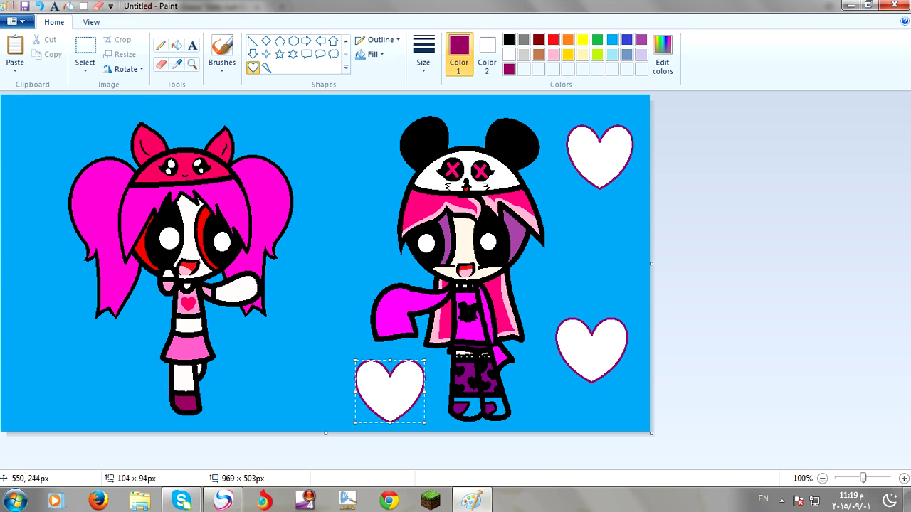
{"action": "left_click_drag", "start_coordinate": [332, 220], "coordinate": [382, 271]}
{"action": "left_click_drag", "start_coordinate": [337, 119], "coordinate": [506, 101]}
{"action": "left_click_drag", "start_coordinate": [321, 115], "coordinate": [365, 160]}
{"action": "left_click", "coordinate": [555, 95]}
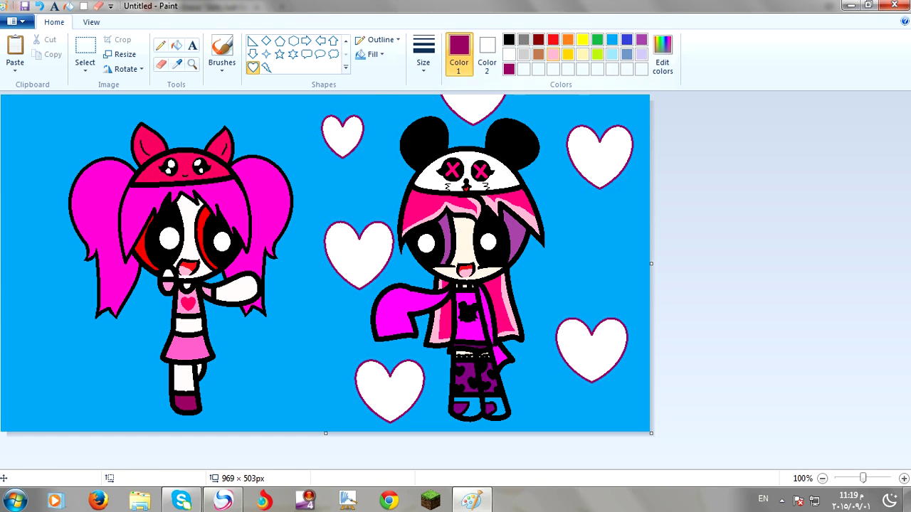
Draw six red-outlined heart shapes of varied sizes, up to about 120 px wide, in the background around the pigtailed girl
{"action": "left_click", "coordinate": [553, 40]}
{"action": "left_click_drag", "start_coordinate": [15, 113], "coordinate": [87, 175]}
{"action": "left_click_drag", "start_coordinate": [13, 368], "coordinate": [93, 438]}
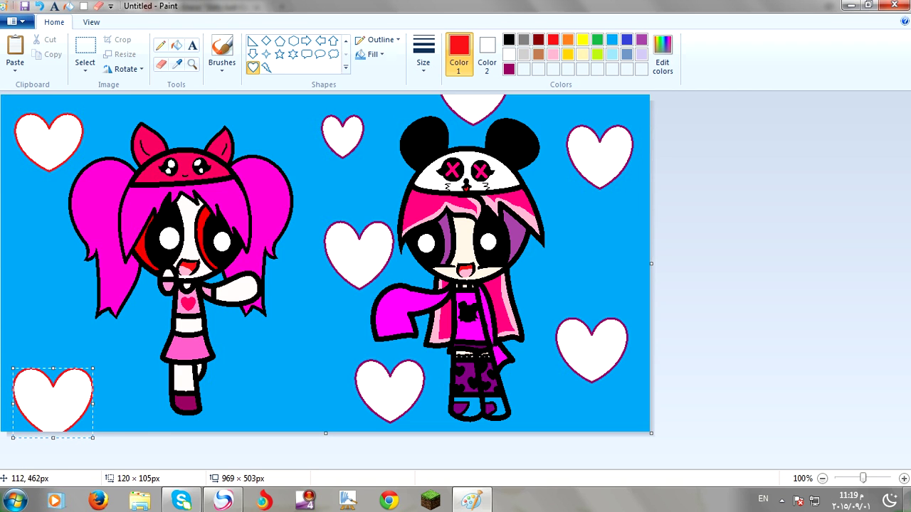
{"action": "left_click_drag", "start_coordinate": [24, 277], "coordinate": [53, 309]}
{"action": "mouse_move", "coordinate": [126, 327]}
{"action": "left_mouse_down"}
{"action": "mouse_move", "coordinate": [168, 366]}
{"action": "mouse_move", "coordinate": [138, 352]}
{"action": "left_mouse_up"}
{"action": "left_click_drag", "start_coordinate": [237, 386], "coordinate": [297, 443]}
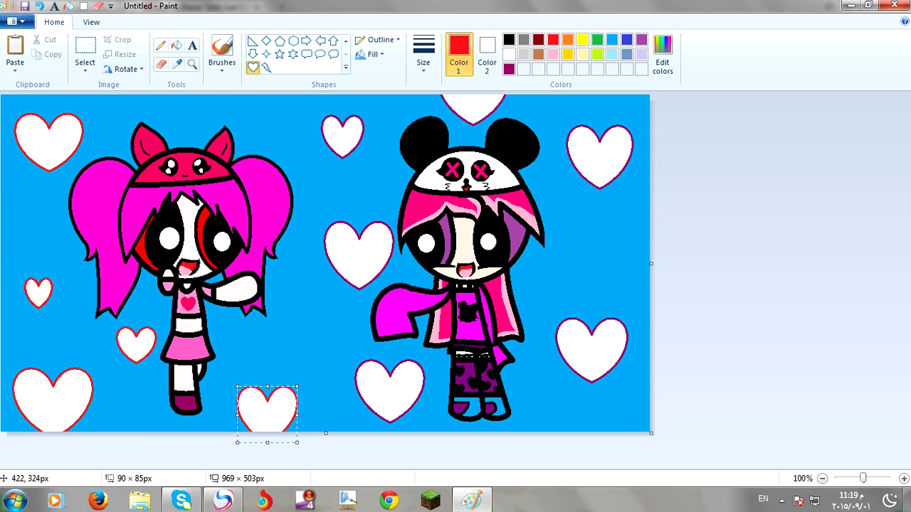
{"action": "left_click_drag", "start_coordinate": [287, 288], "coordinate": [342, 342]}
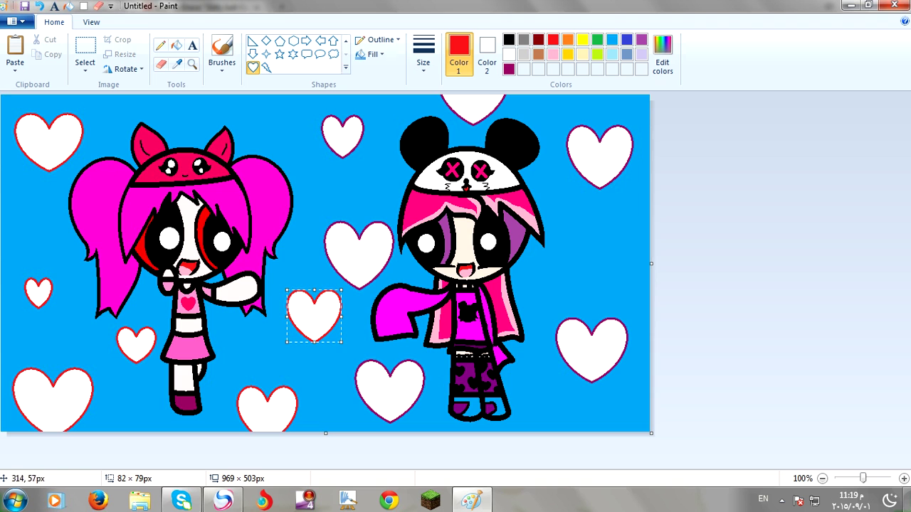
Draw two red-outlined hearts above the pigtailed girl's hat, the smaller about 43 × 40 px, and fill both with red
{"action": "left_click_drag", "start_coordinate": [243, 108], "coordinate": [264, 127]}
{"action": "left_click_drag", "start_coordinate": [151, 98], "coordinate": [182, 125]}
{"action": "left_click", "coordinate": [177, 45]}
{"action": "left_click", "coordinate": [166, 110]}
{"action": "left_click", "coordinate": [271, 118]}
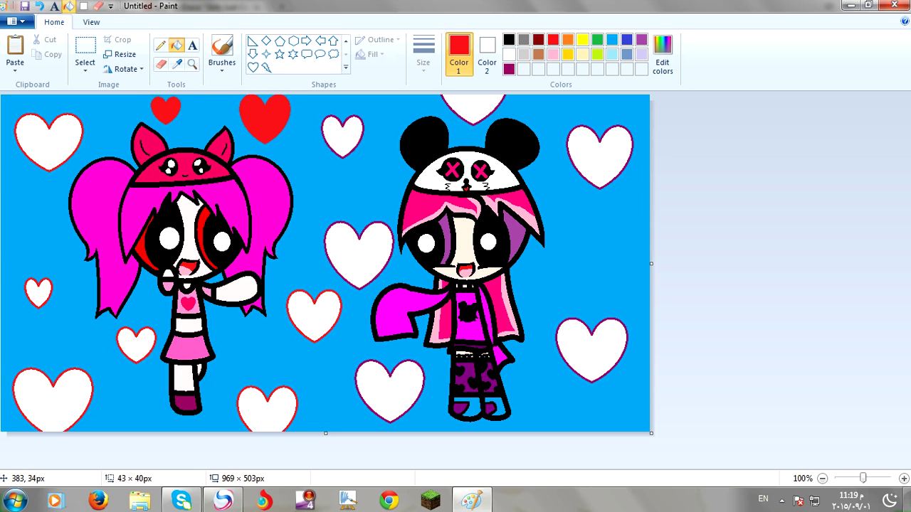
Fill the six remaining red-outlined white hearts around the pigtailed girl with red
{"action": "left_click", "coordinate": [314, 315]}
{"action": "left_click", "coordinate": [267, 409]}
{"action": "left_click", "coordinate": [136, 344]}
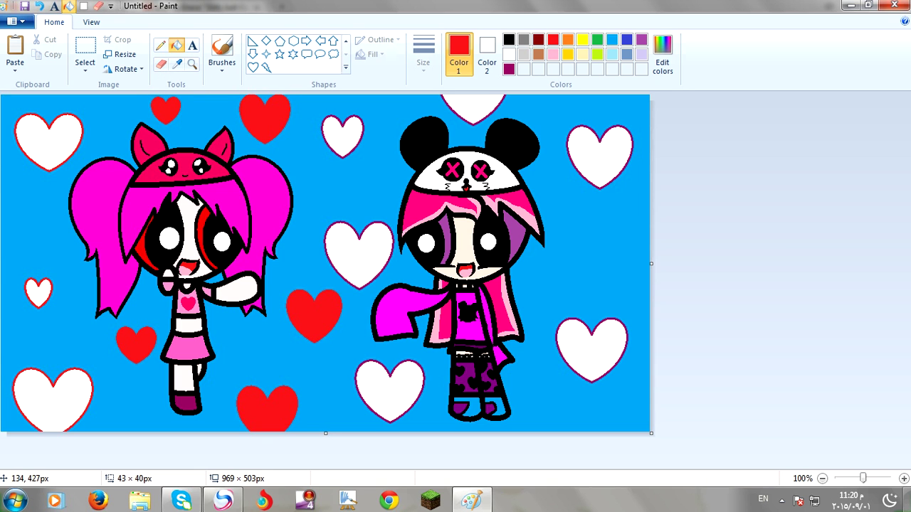
{"action": "left_click", "coordinate": [71, 399]}
{"action": "left_click", "coordinate": [39, 292]}
{"action": "left_click", "coordinate": [48, 141]}
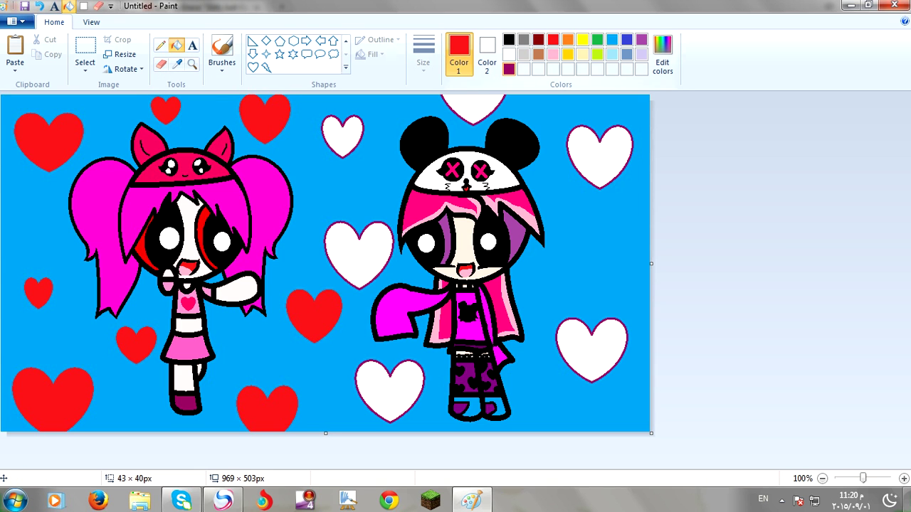
Fill the six plum-outlined white hearts around the round-eared girl with the custom plum colour
{"action": "left_click", "coordinate": [509, 69]}
{"action": "left_click", "coordinate": [342, 135]}
{"action": "left_click", "coordinate": [358, 253]}
{"action": "left_click", "coordinate": [389, 390]}
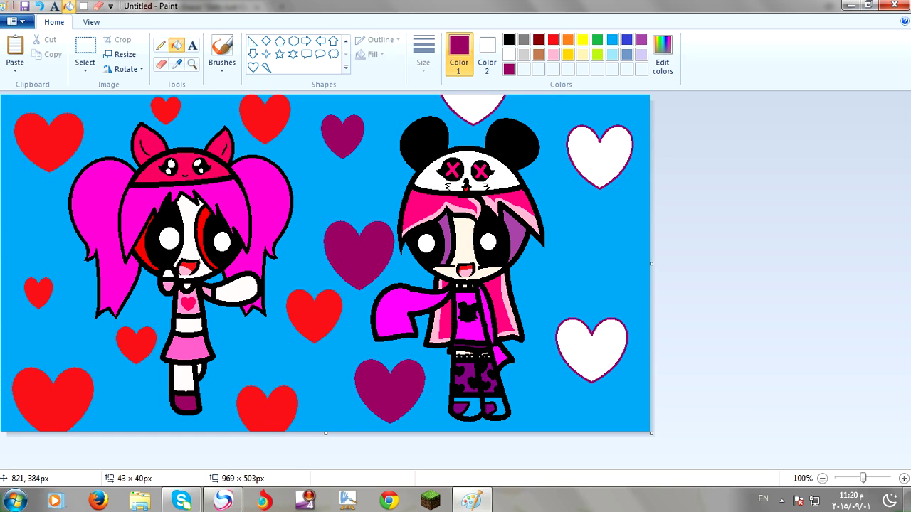
{"action": "left_click", "coordinate": [583, 371]}
{"action": "left_click", "coordinate": [623, 161]}
{"action": "left_click", "coordinate": [473, 105]}
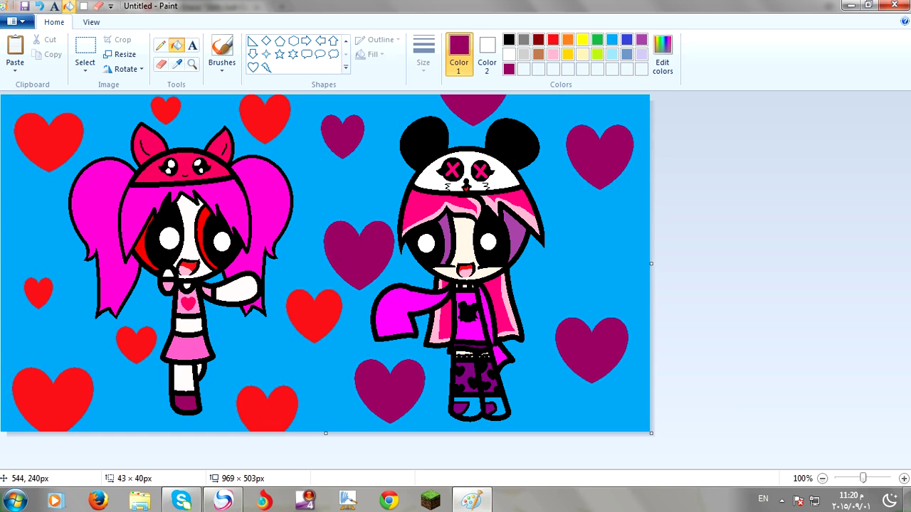
Save the picture as a PNG in the current pictures folder, with a file name ending in "fsss"
{"action": "left_click", "coordinate": [17, 21]}
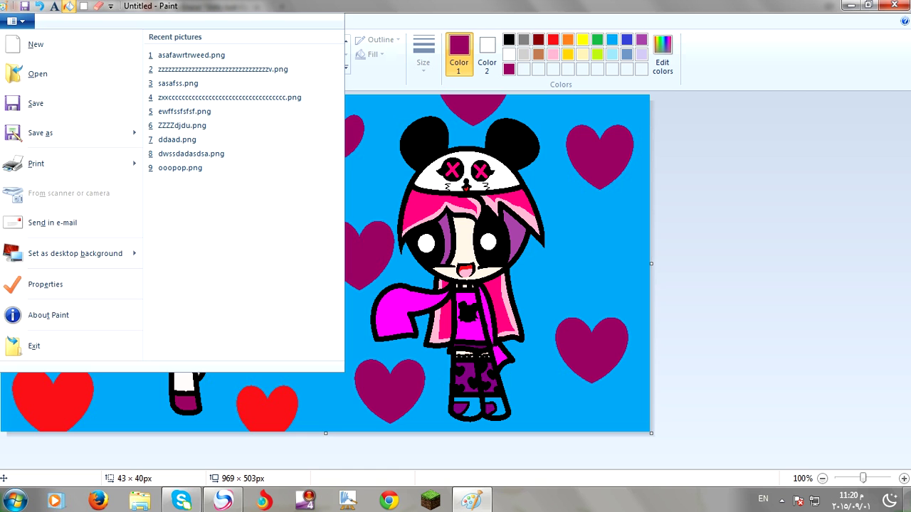
{"action": "left_click", "coordinate": [36, 103]}
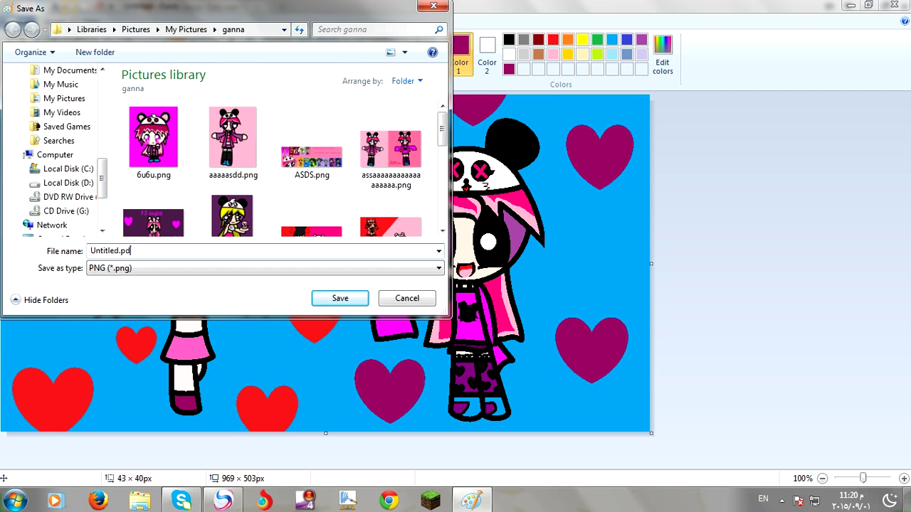
{"action": "key", "text": "BackSpace"}
{"action": "key", "text": "BackSpace"}
{"action": "key", "text": "BackSpace"}
{"action": "type", "text": "fsss"}
{"action": "key", "text": "Return"}
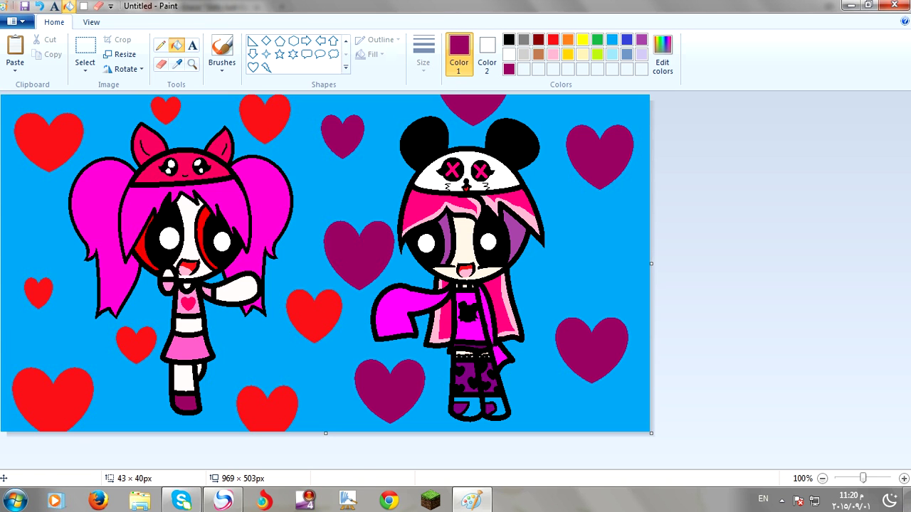
View the finished picture in full screen
{"action": "key", "text": "F11"}
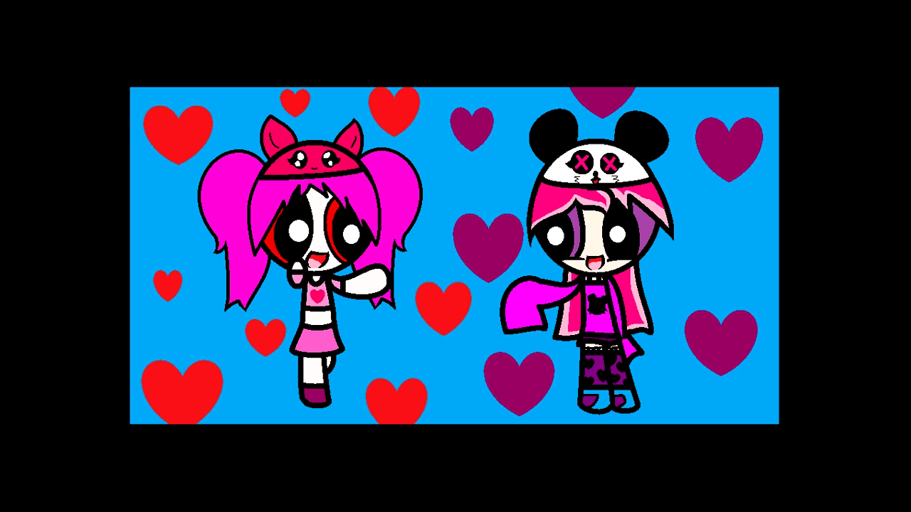